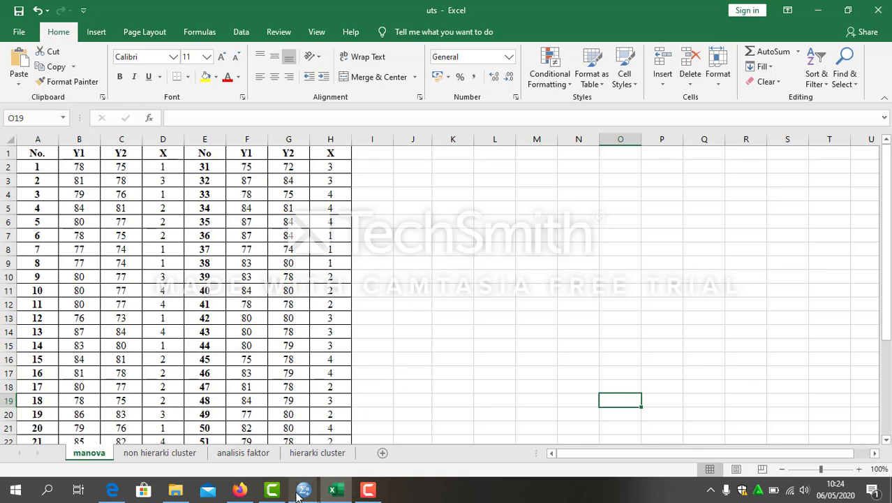
Switch to the Manova.sav dataset in SPSS Statistics and check the value labels defined for the X_IQ variable.
mouse_move(304, 490)
left_click(404, 437)
left_click(42, 450)
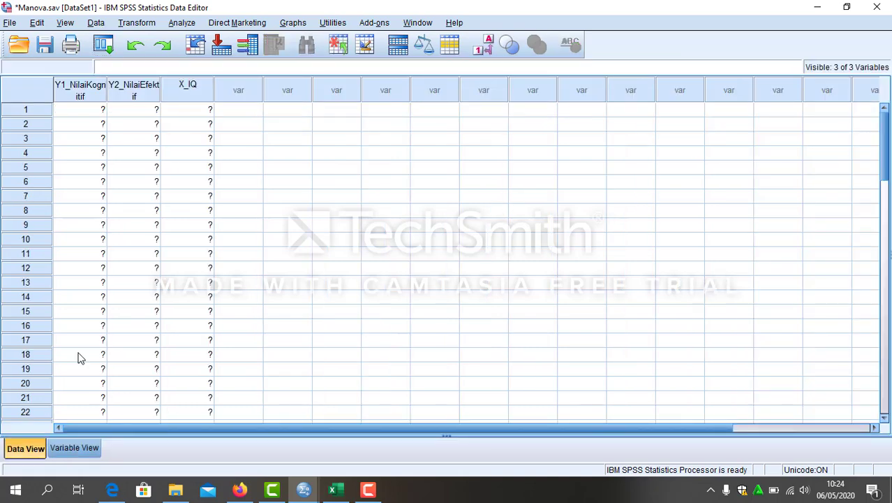
left_click(74, 453)
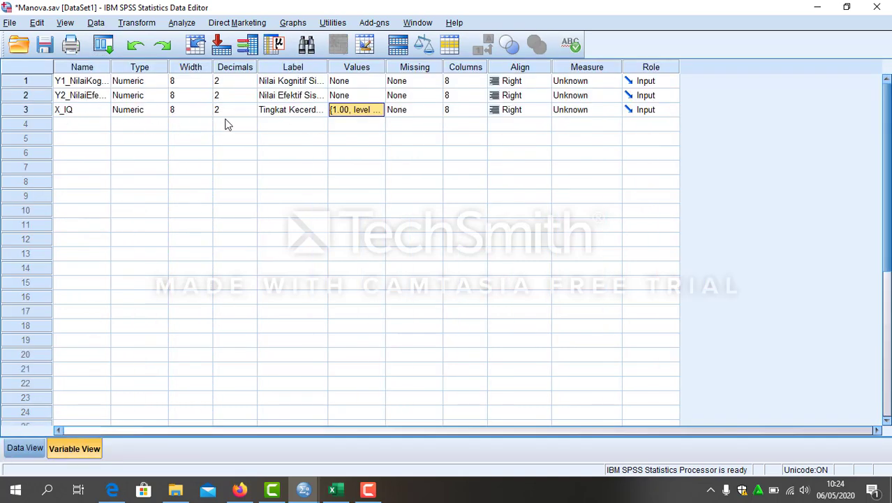
left_click(379, 111)
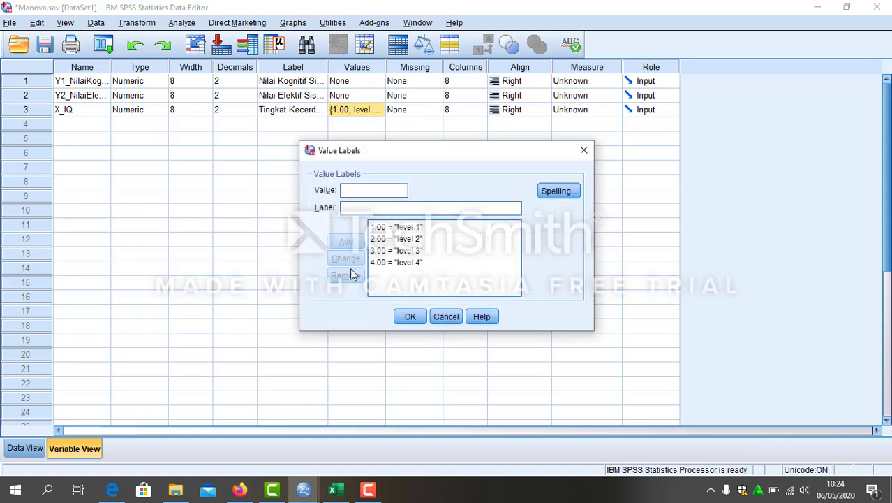
left_click(410, 317)
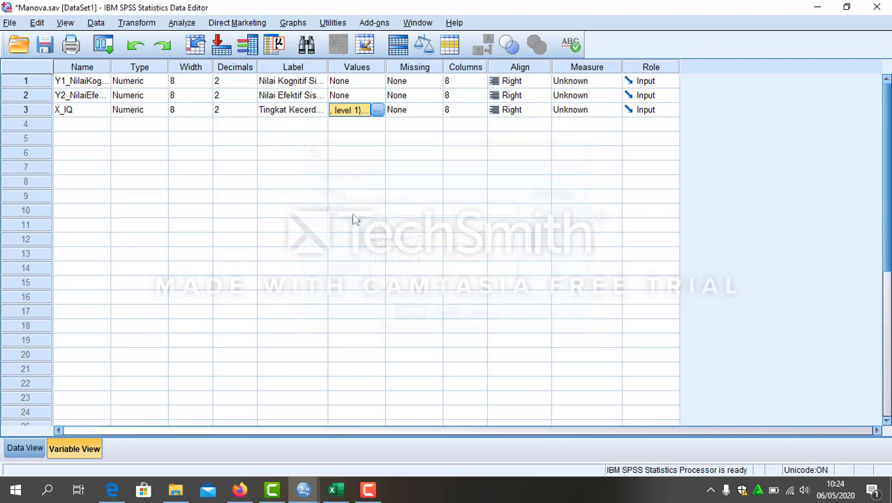
Set up a multivariate General Linear Model with Nilai Kognitif Siswa and Nilai Efektif Siswa as dependent variables and Tingkat Kecerdasan IQ as fixed factor.
left_click(187, 26)
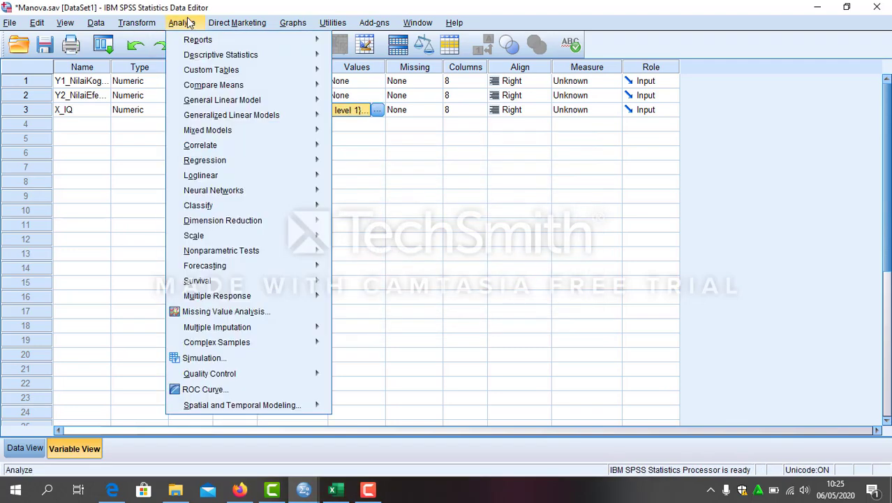
mouse_move(223, 105)
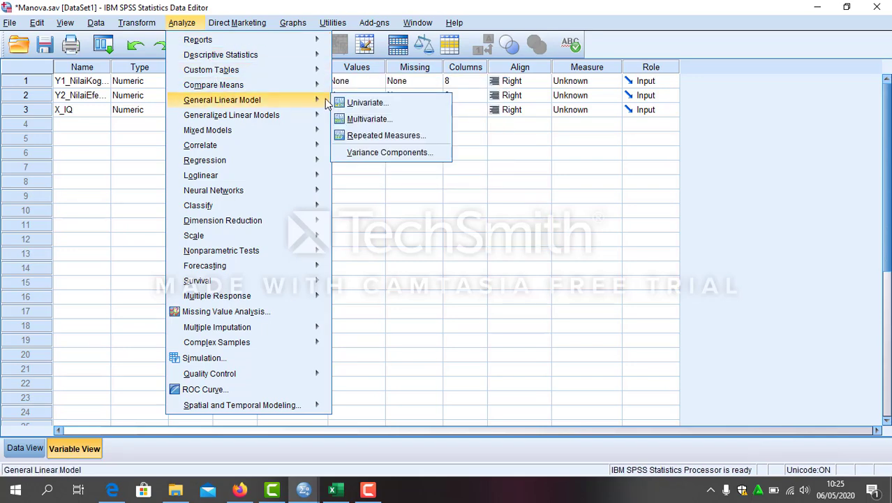
left_click(392, 123)
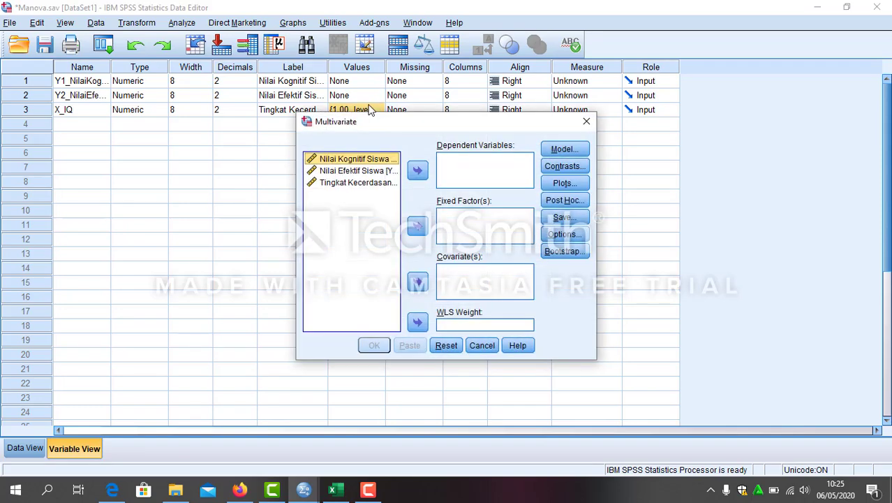
left_click(417, 170)
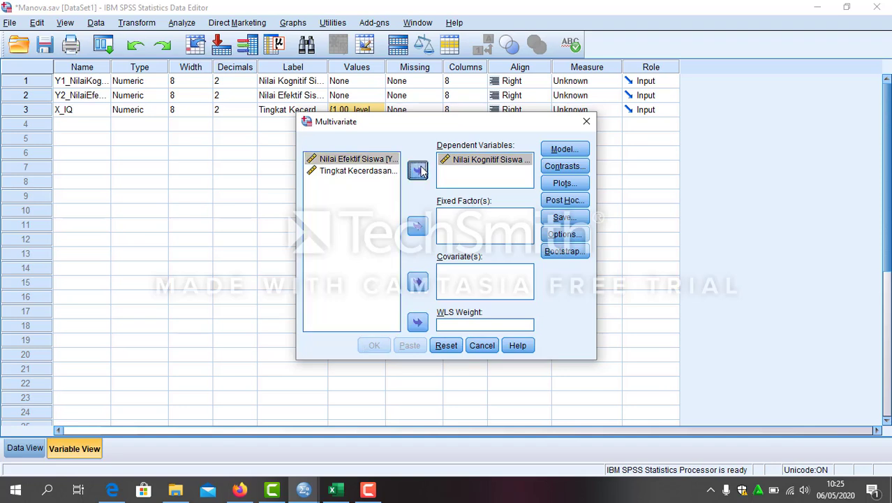
left_click(417, 170)
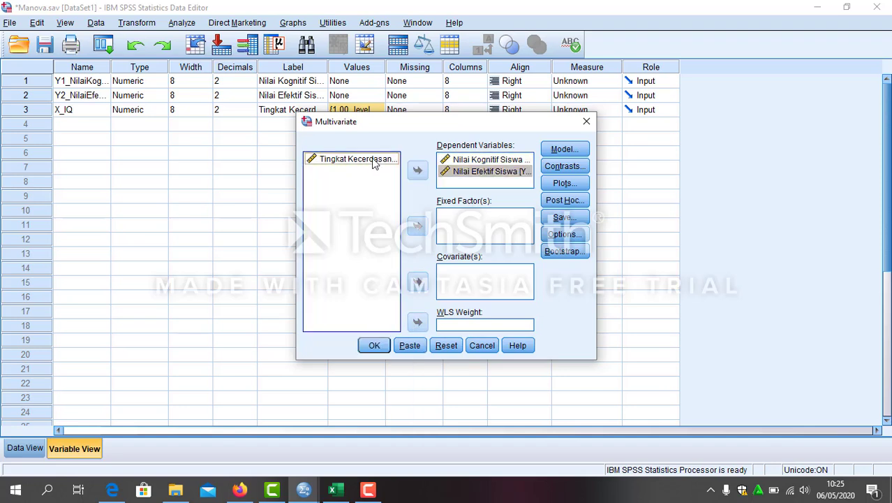
left_click(374, 164)
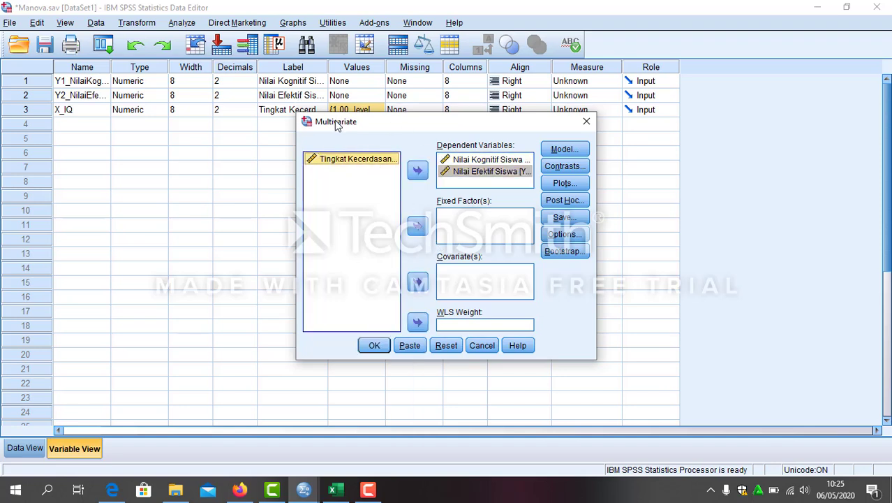
left_click(418, 229)
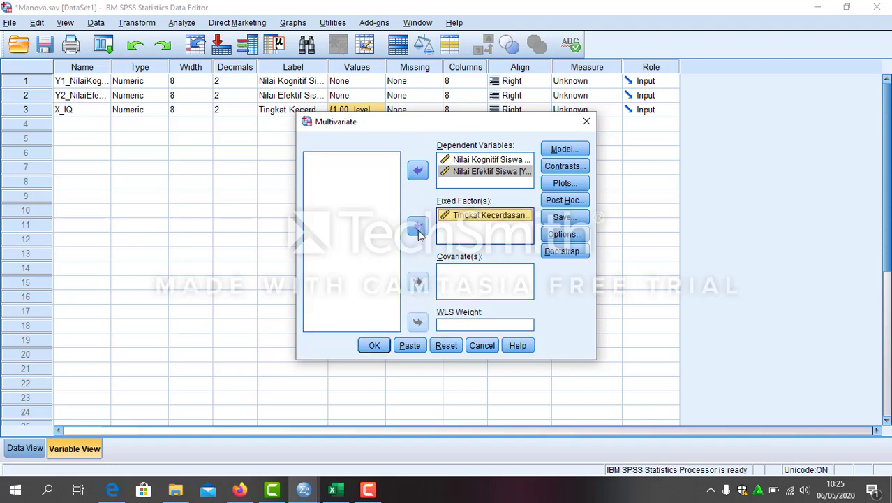
Specify a custom model for the multivariate analysis containing the X_IQ term.
left_click(576, 153)
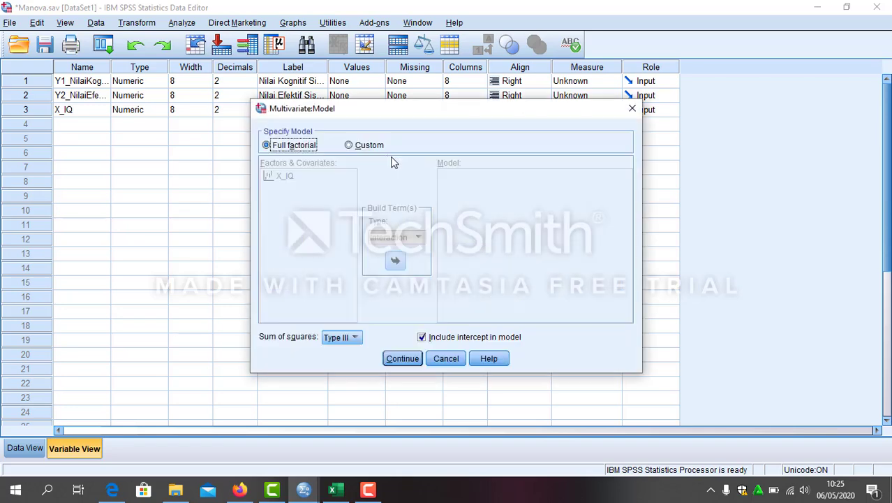
left_click(353, 147)
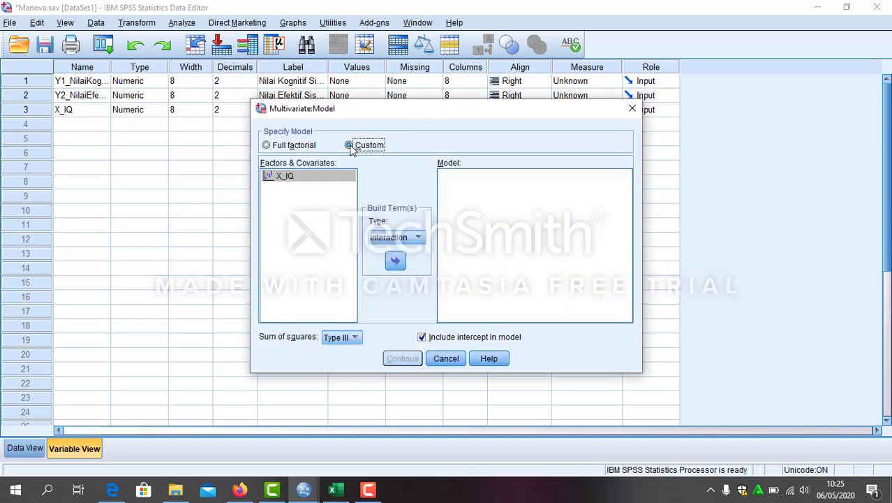
left_click(310, 178)
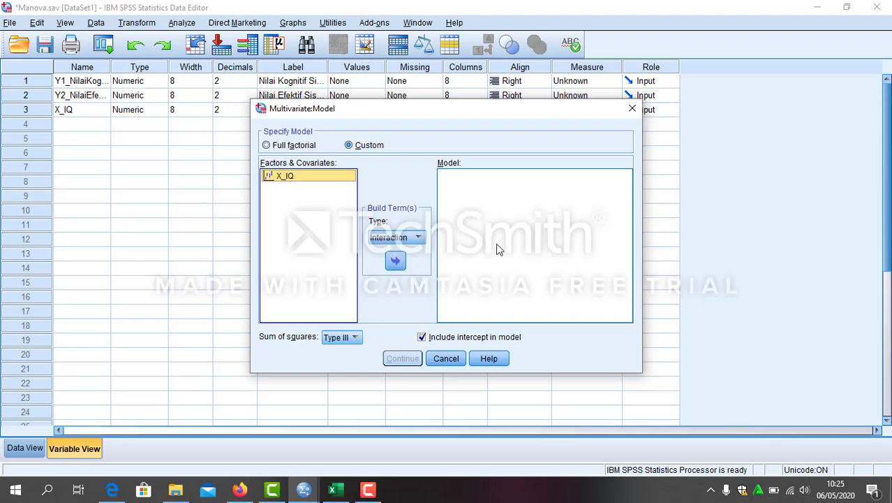
left_click(395, 261)
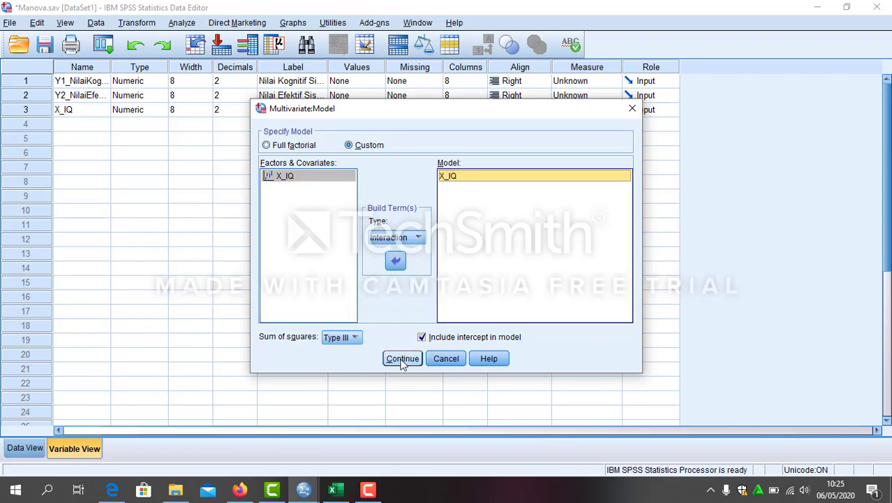
left_click(402, 360)
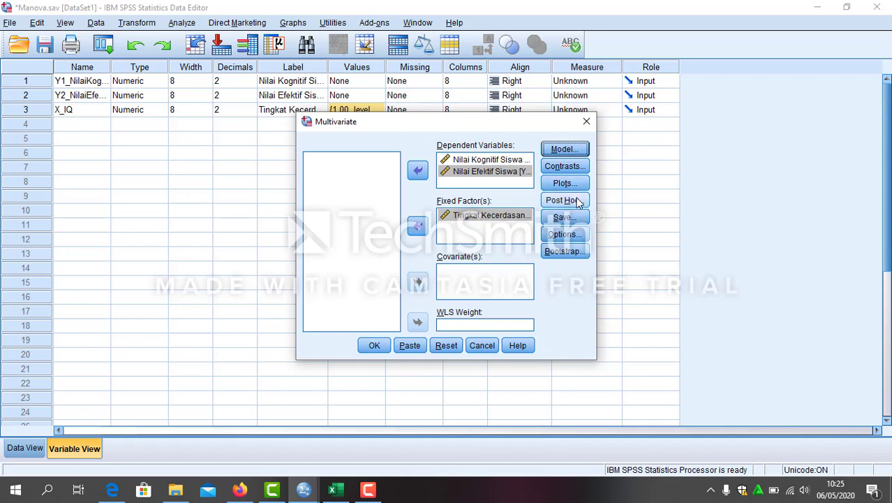
Request post hoc tests for X_IQ using the Bonferroni and Games-Howell comparisons.
left_click(565, 200)
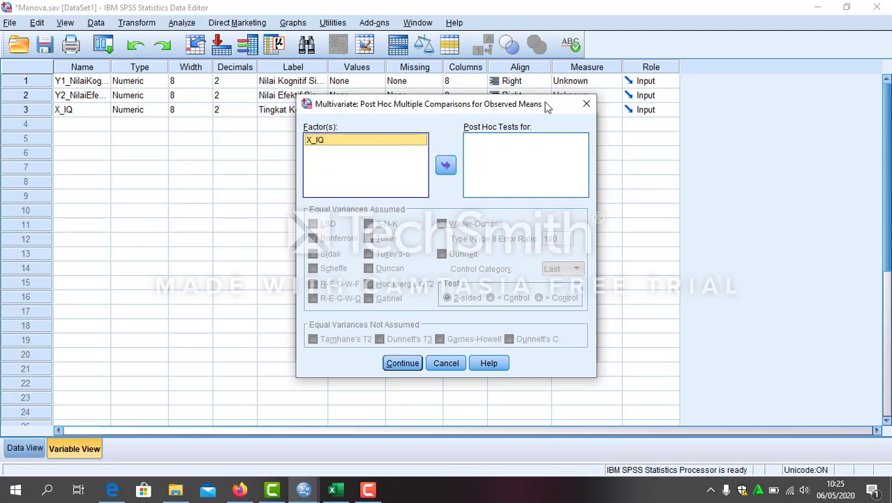
left_click(445, 165)
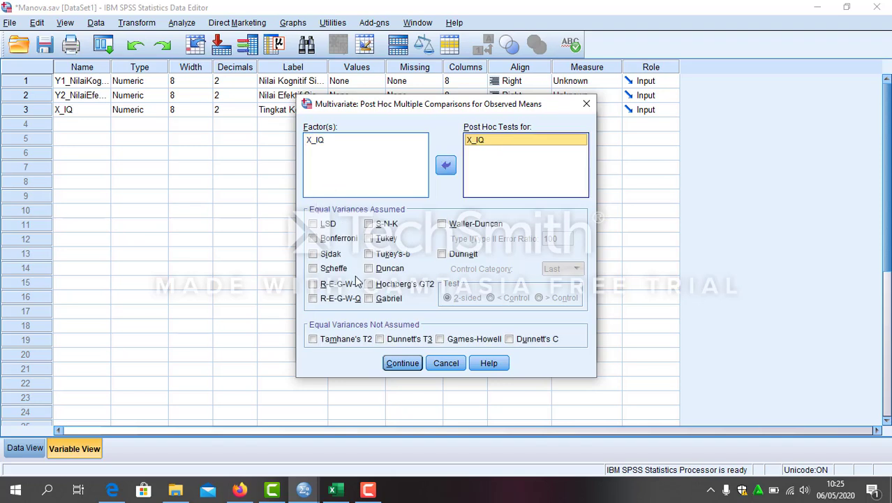
left_click(313, 239)
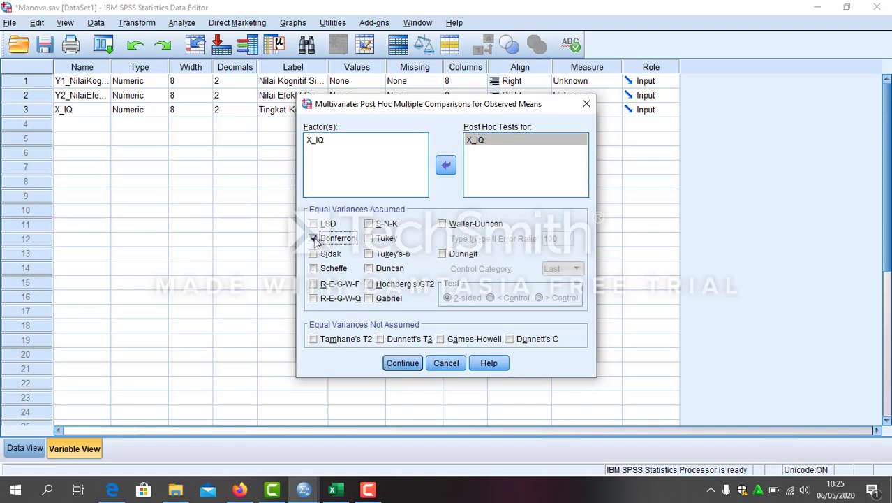
left_click(441, 339)
left_click(405, 370)
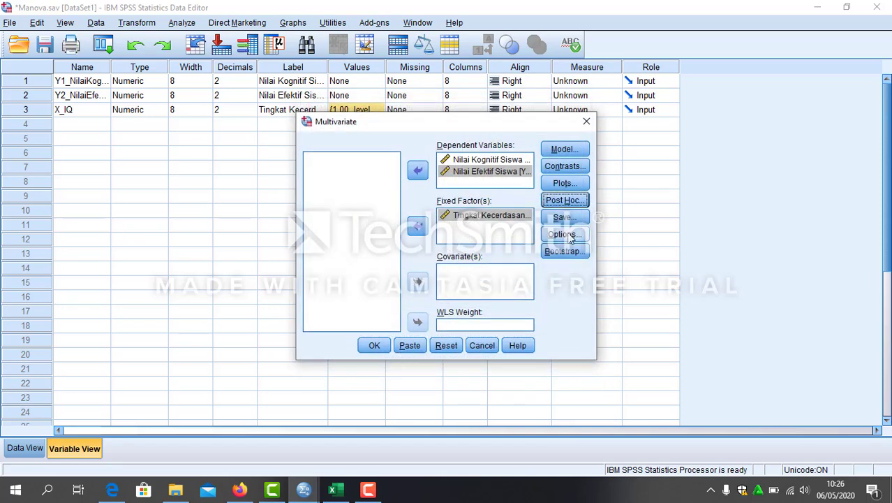
Display means for X_IQ with descriptive statistics, observed power and homogeneity tests, and run the multivariate analysis.
left_click(569, 235)
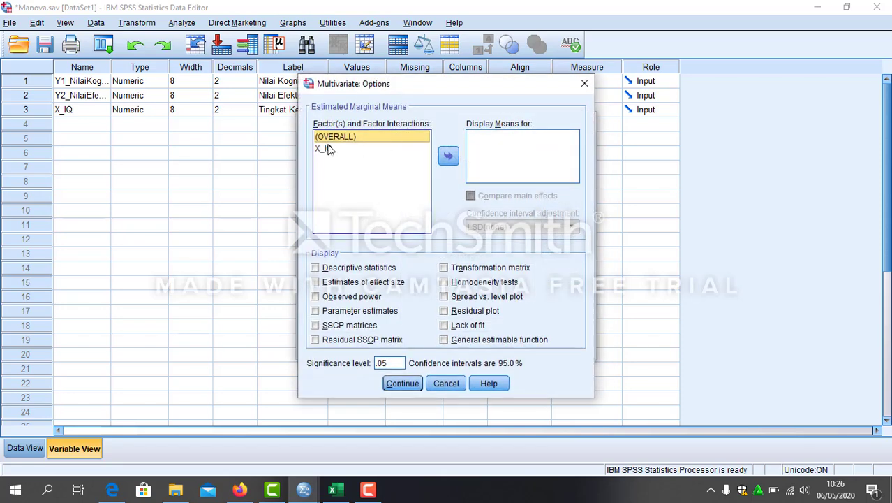
left_click(328, 150)
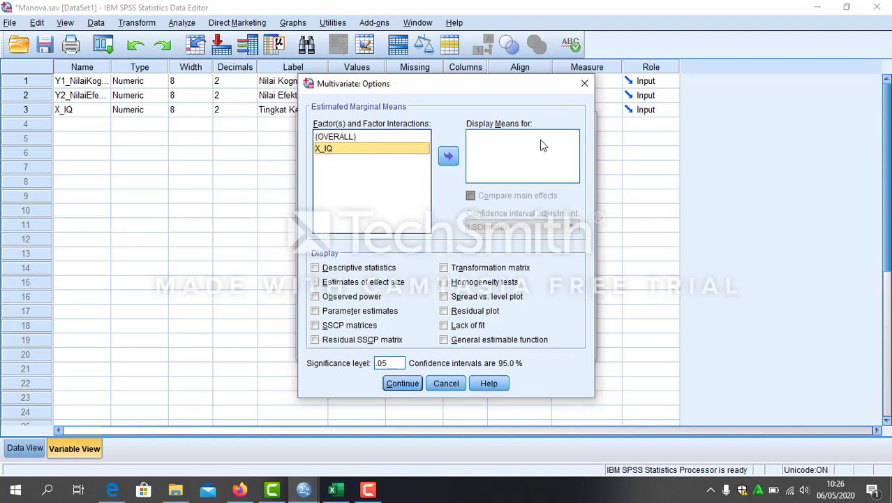
left_click(448, 159)
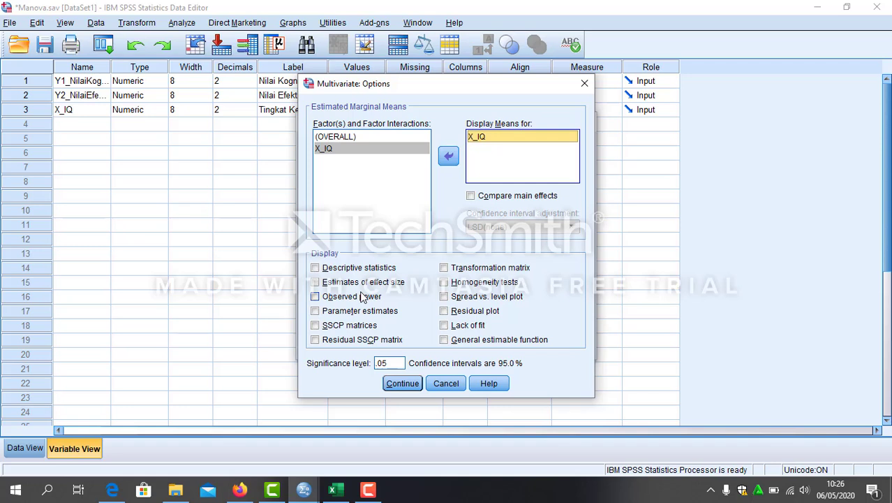
left_click(315, 268)
left_click(316, 297)
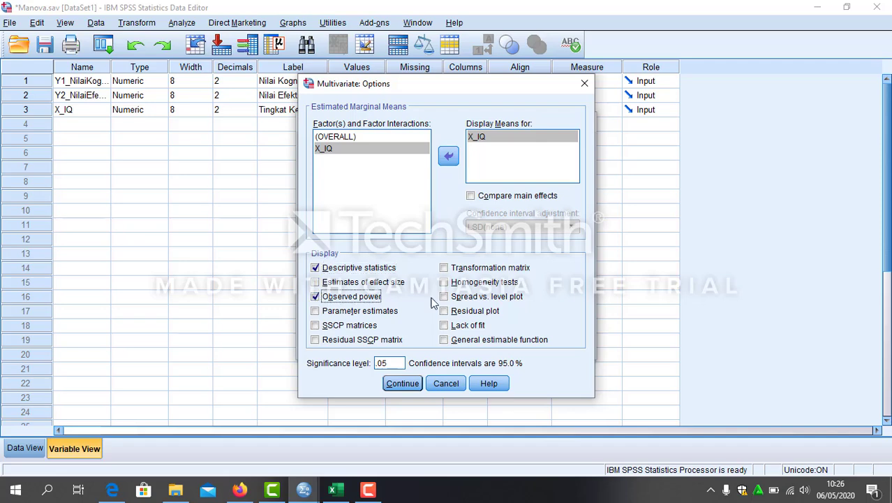
left_click(444, 283)
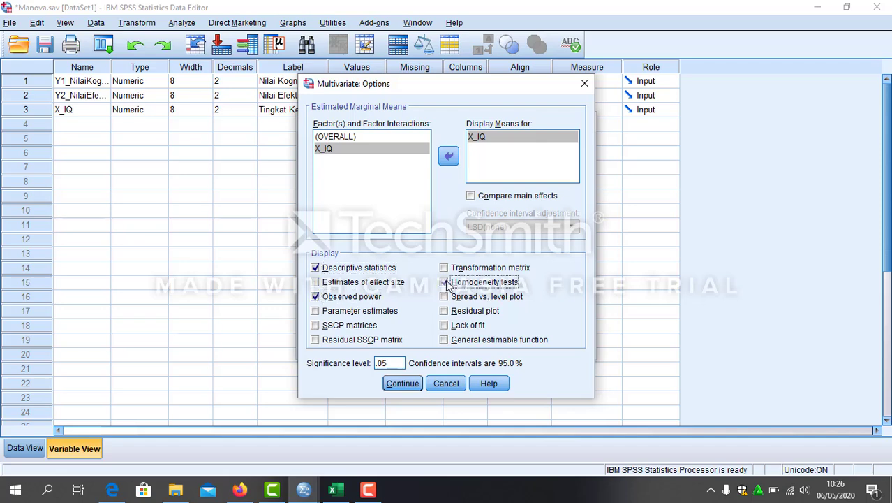
left_click(414, 383)
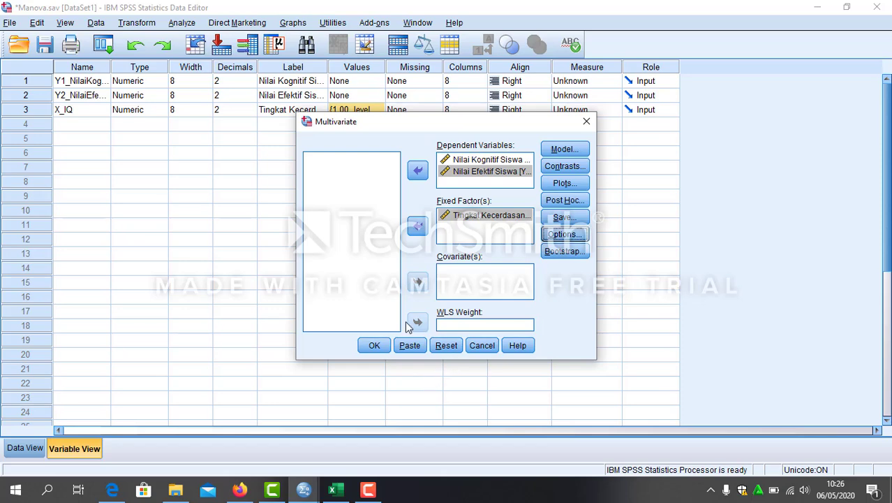
left_click(373, 346)
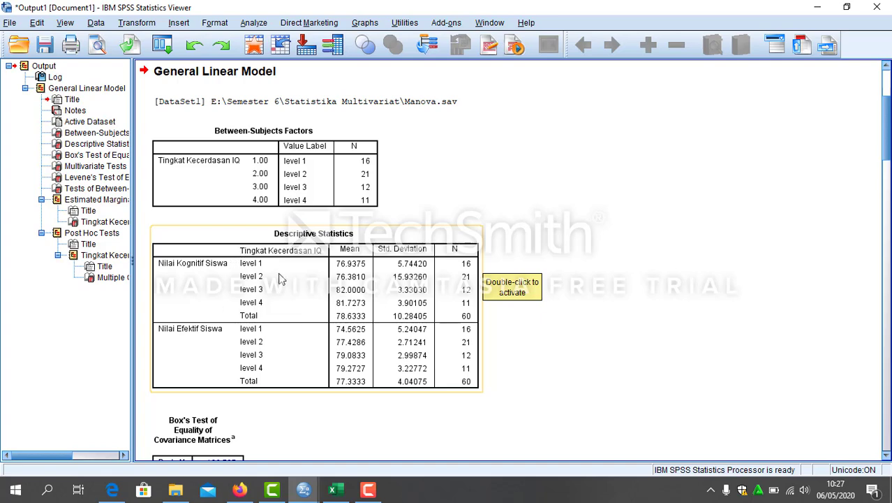
Examine the analysis output from the descriptive statistics through Box's, multivariate, Levene's and between-subjects tests to the marginal means and post hoc multiple comparisons.
scroll(334, 354, "down", 10)
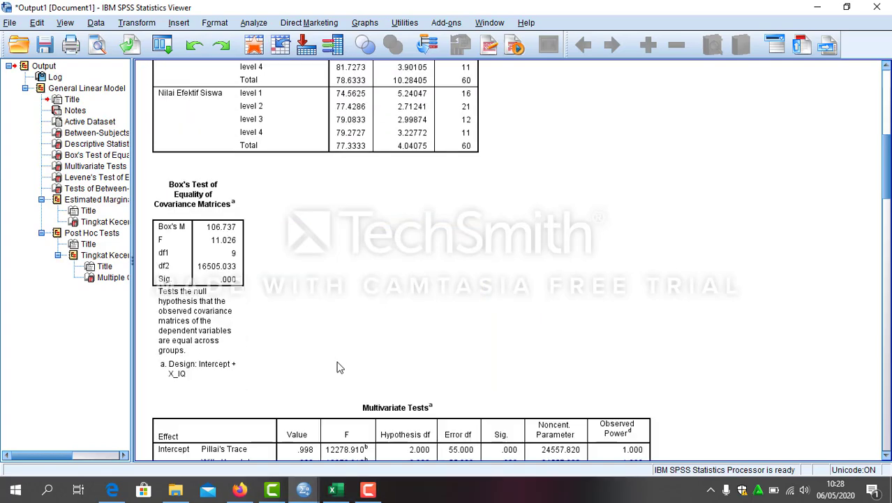
scroll(338, 367, "down", 2)
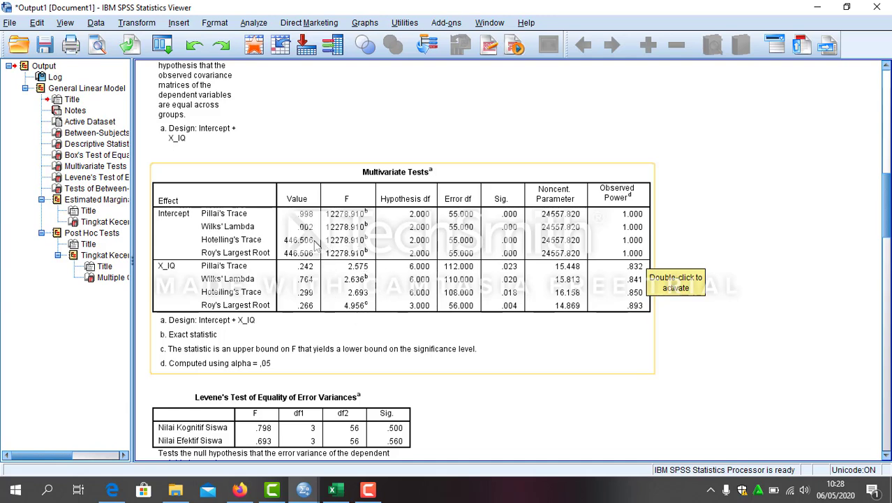
scroll(301, 358, "down", 3)
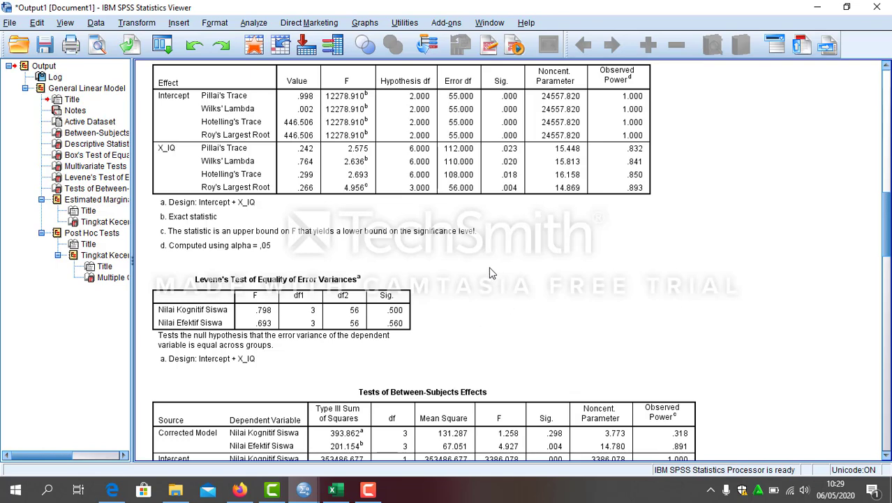
scroll(468, 315, "down", 3)
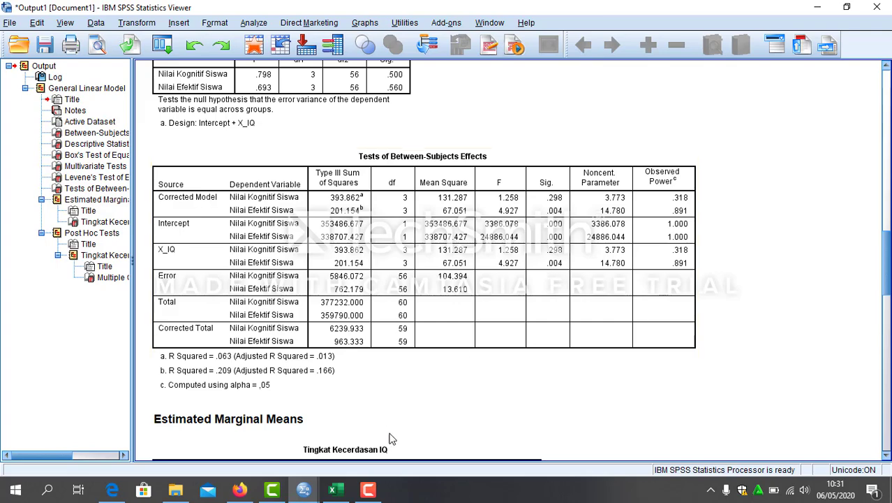
scroll(398, 412, "down", 3)
scroll(399, 412, "down", 1)
left_click(399, 412)
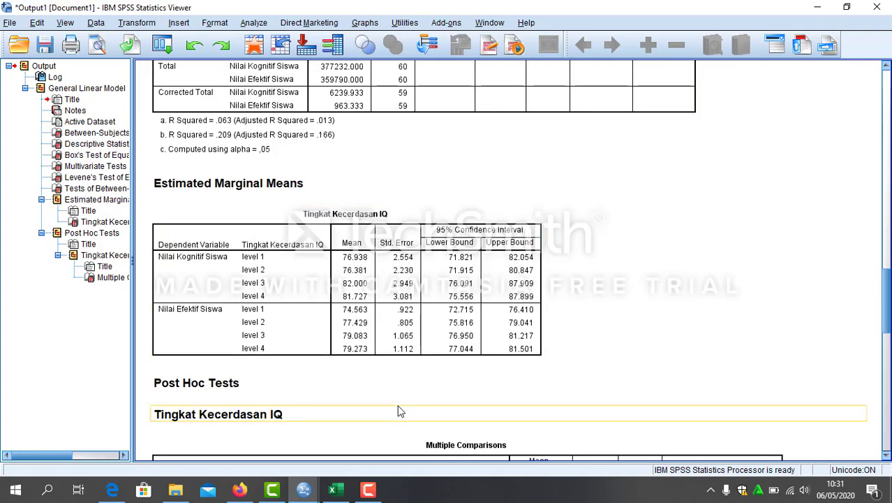
scroll(399, 412, "down", 5)
left_click(398, 412)
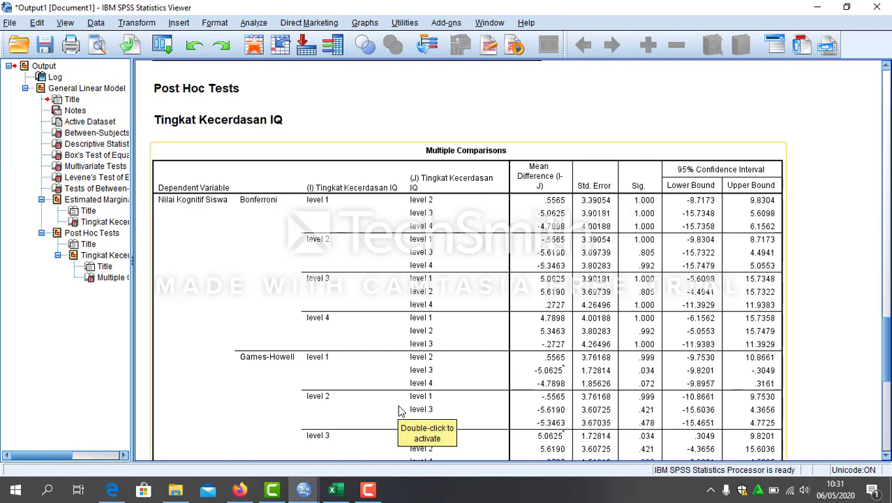
scroll(399, 412, "down", 5)
scroll(409, 367, "down", 2)
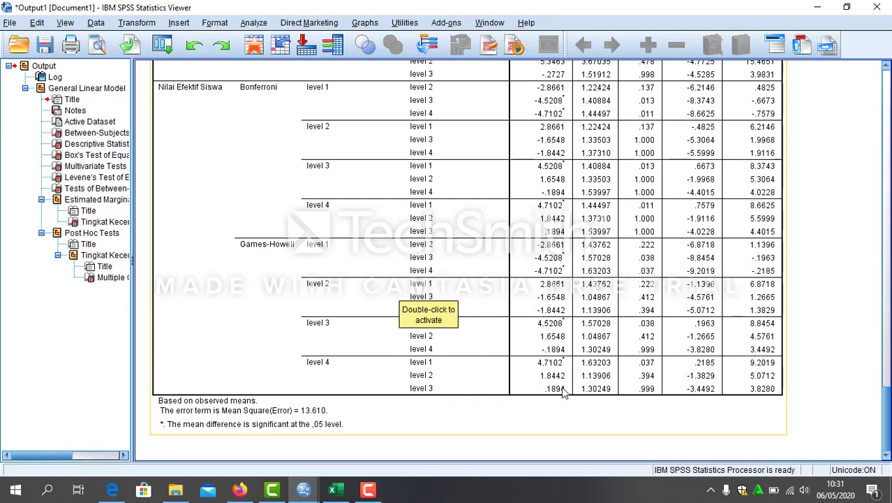
scroll(564, 392, "up", 8)
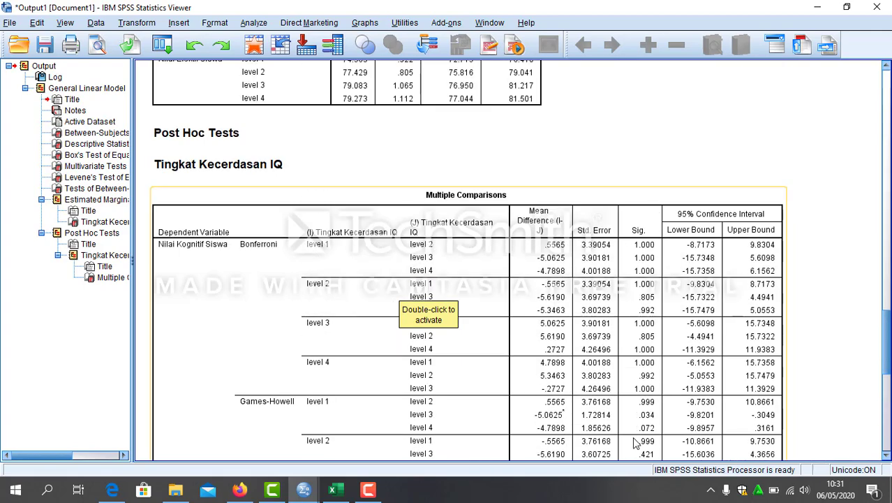
Examine the Multiple Comparisons table's Bonferroni and Games-Howell results for the cognitive and effective scores across the IQ levels.
scroll(635, 443, "down", 12)
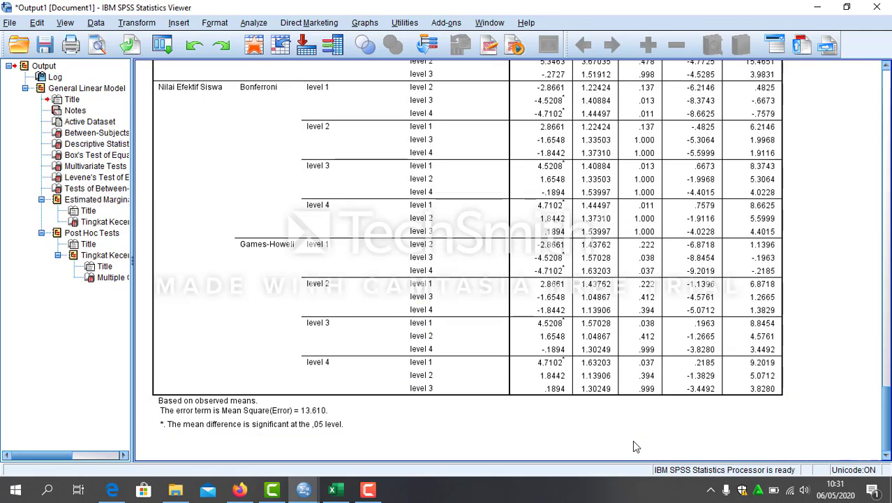
left_click(600, 374)
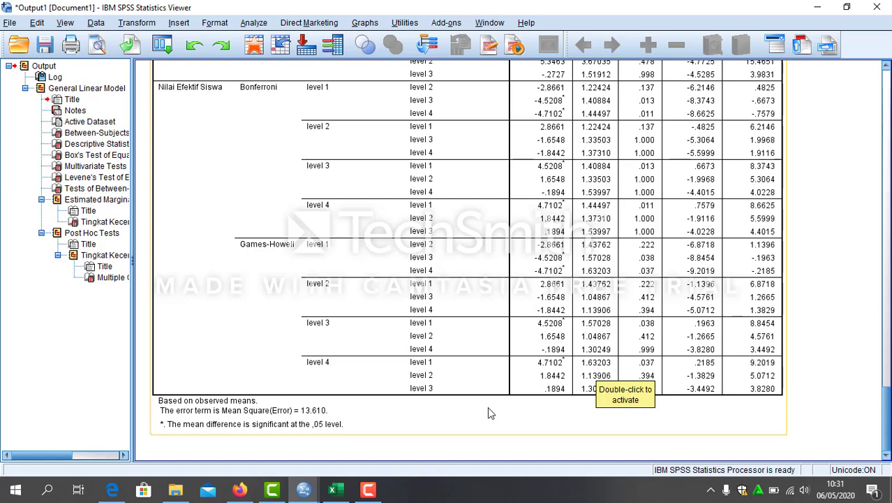
left_click(345, 438)
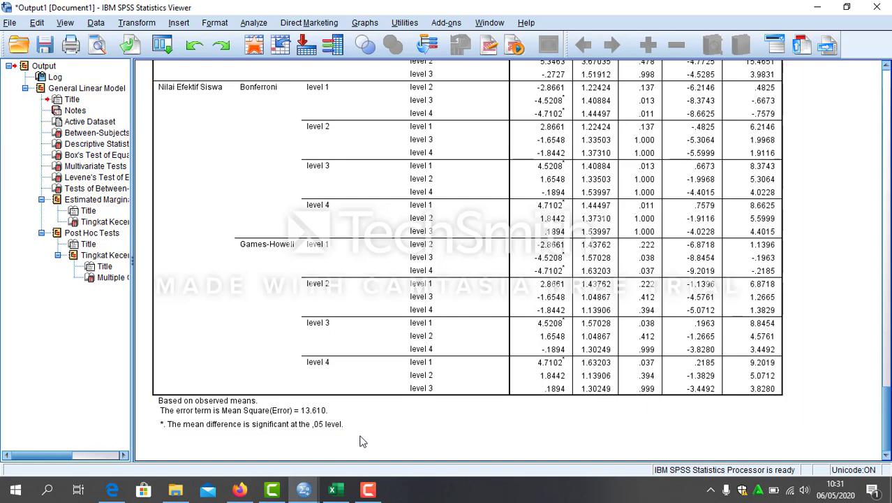
left_click(363, 440)
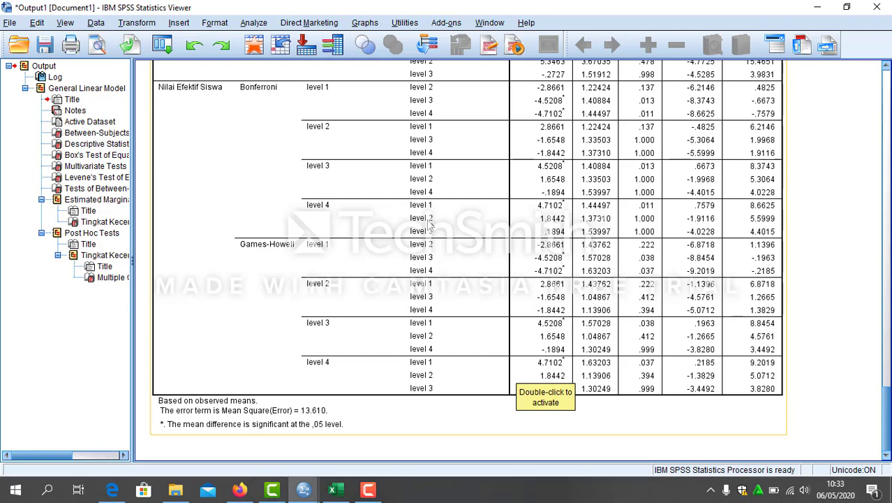
scroll(525, 137, "up", 10)
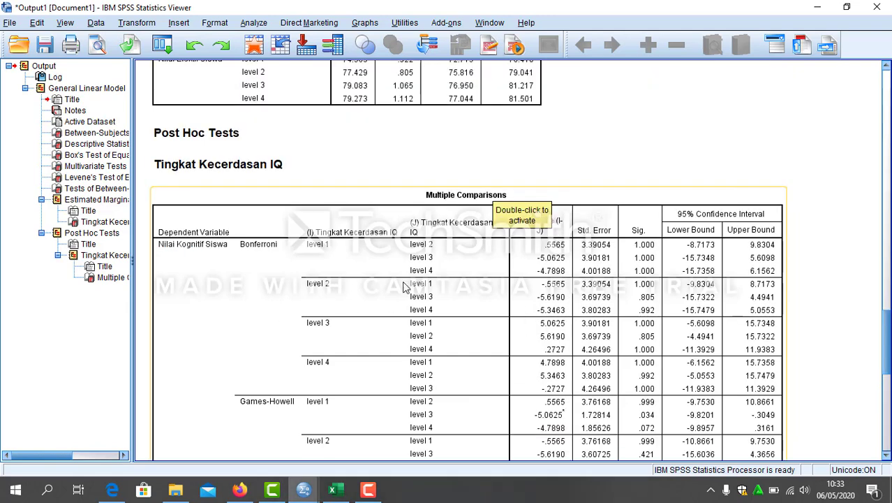
scroll(651, 144, "down", 3)
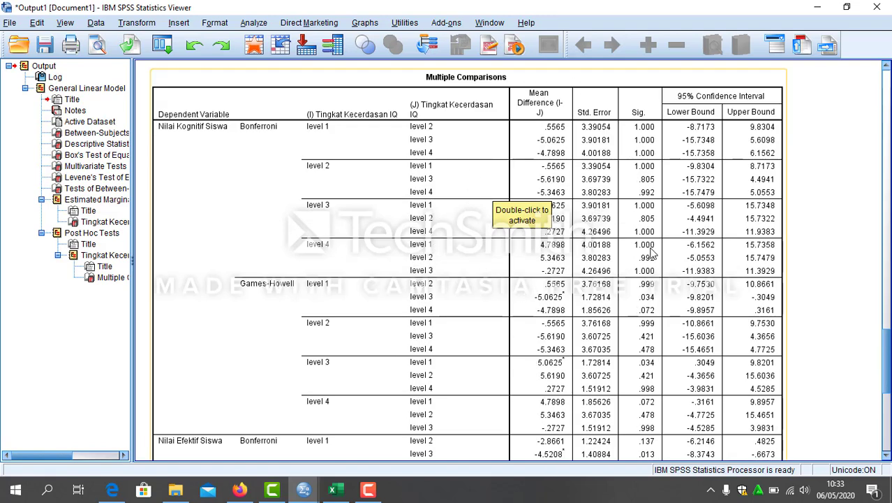
scroll(648, 273, "down", 7)
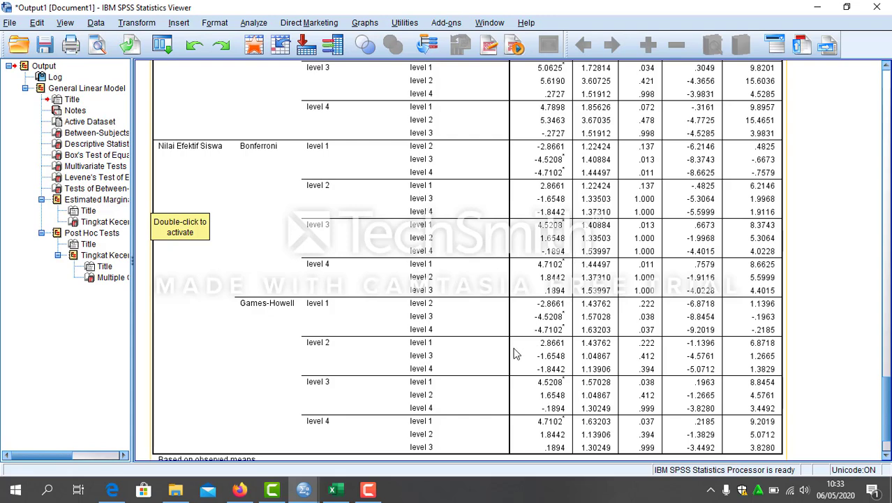
scroll(534, 366, "down", 3)
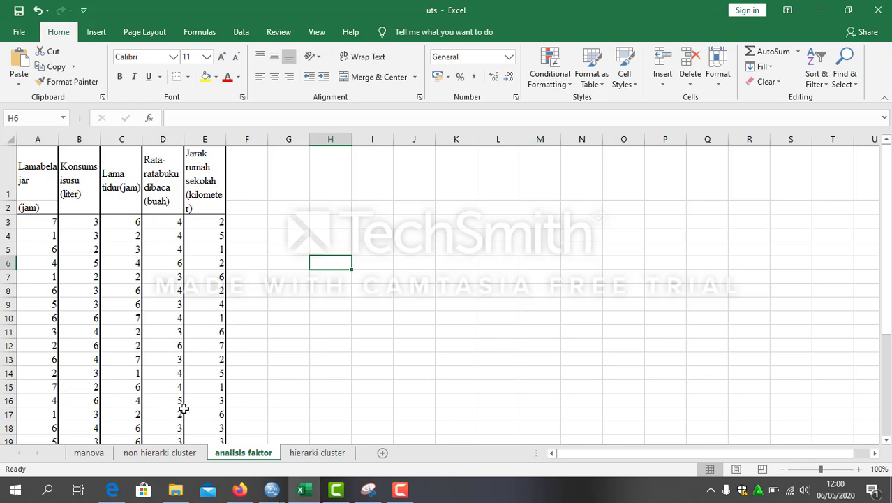
Switch to the Analisis Faktor data set in SPSS and set up a factor analysis with all five variables, X1 to X5.
key("alt+Tab")
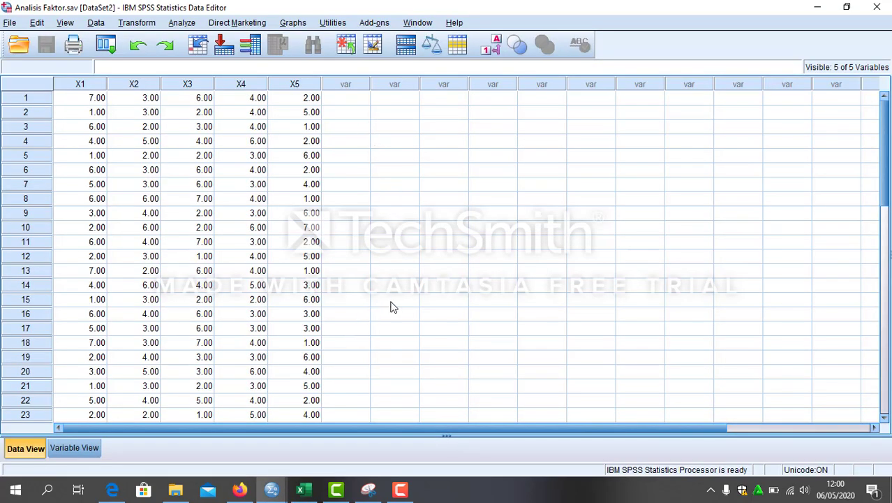
key("ctrl+t")
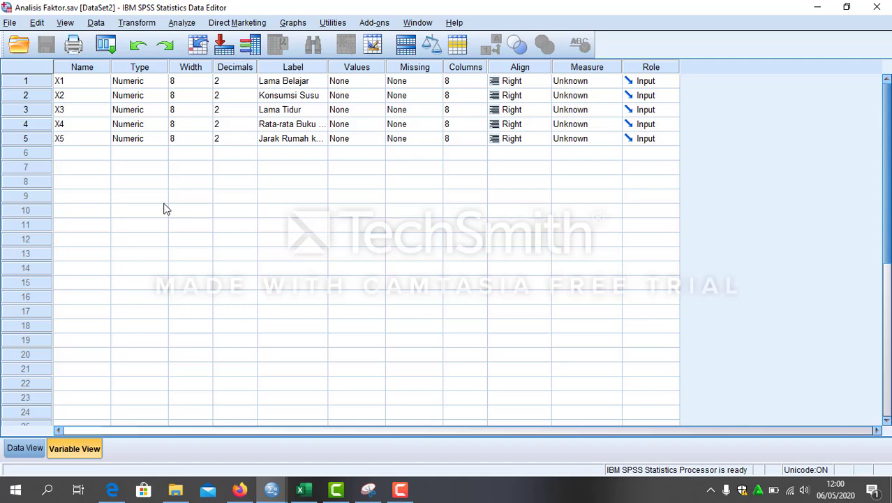
left_click(182, 23)
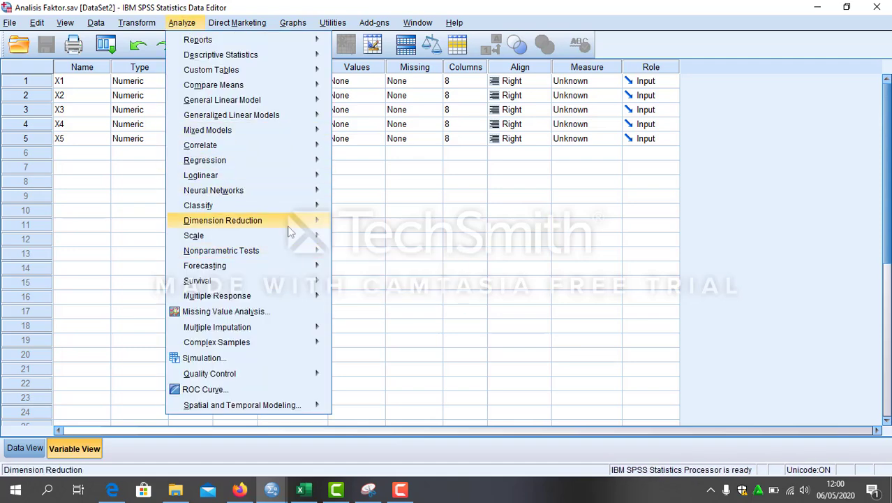
mouse_move(286, 225)
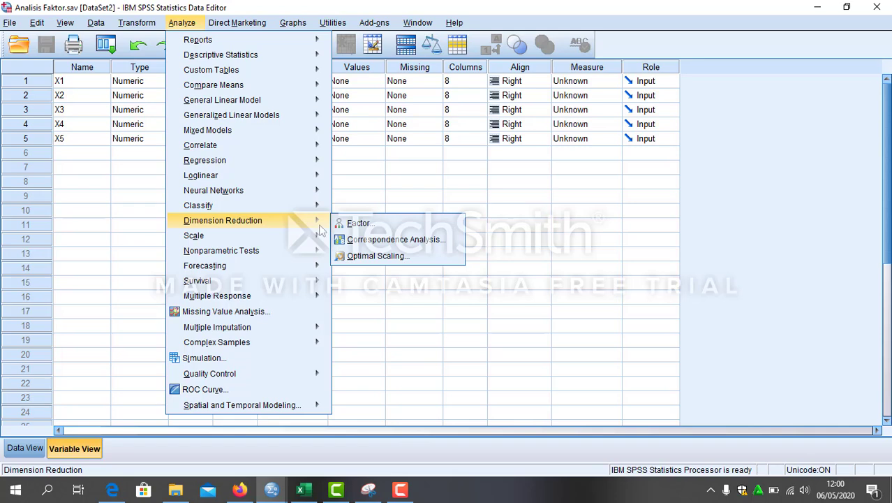
left_click(393, 224)
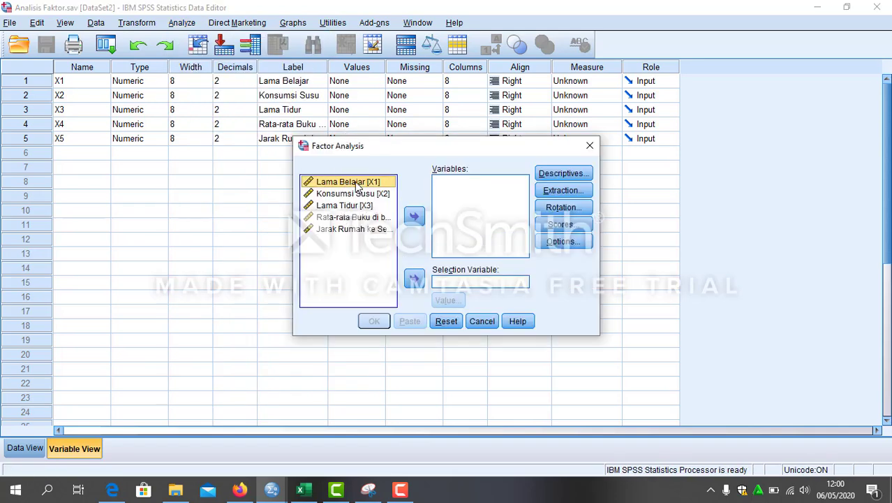
left_click(357, 183)
left_click_drag(356, 183, 358, 229)
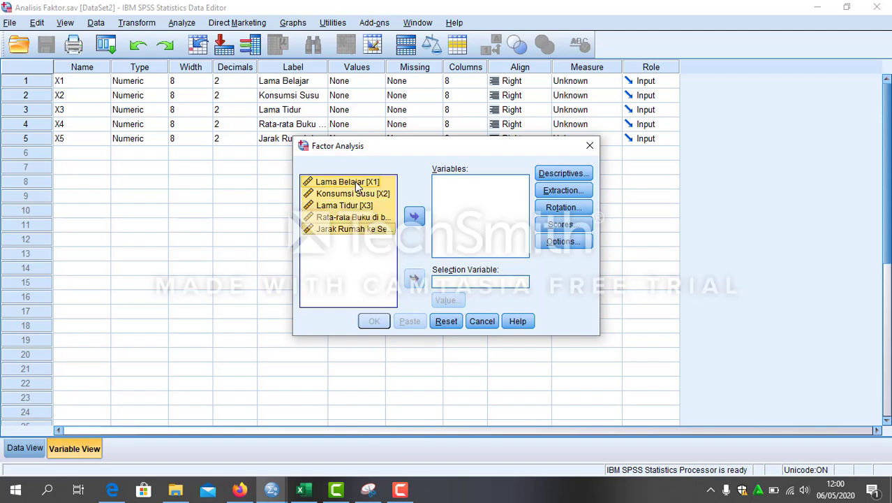
left_click(414, 218)
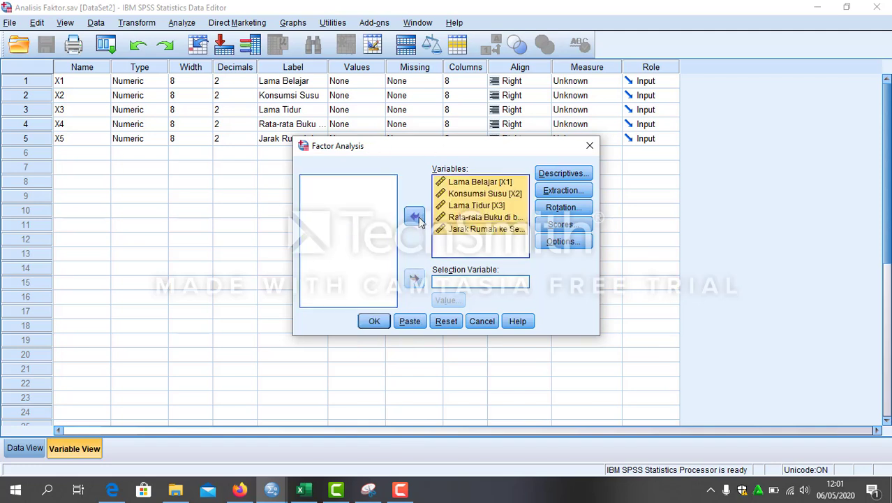
Request KMO and Bartlett's test of sphericity and the anti-image matrices for the factor analysis.
left_click(573, 173)
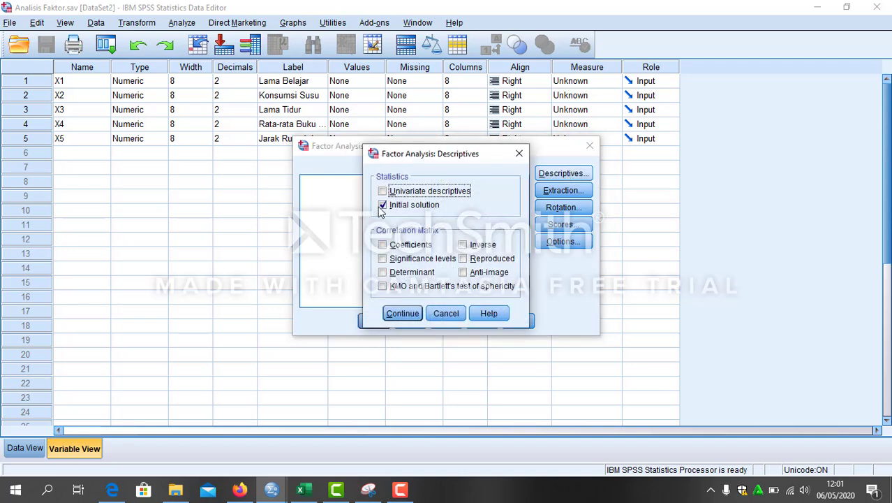
left_click(383, 286)
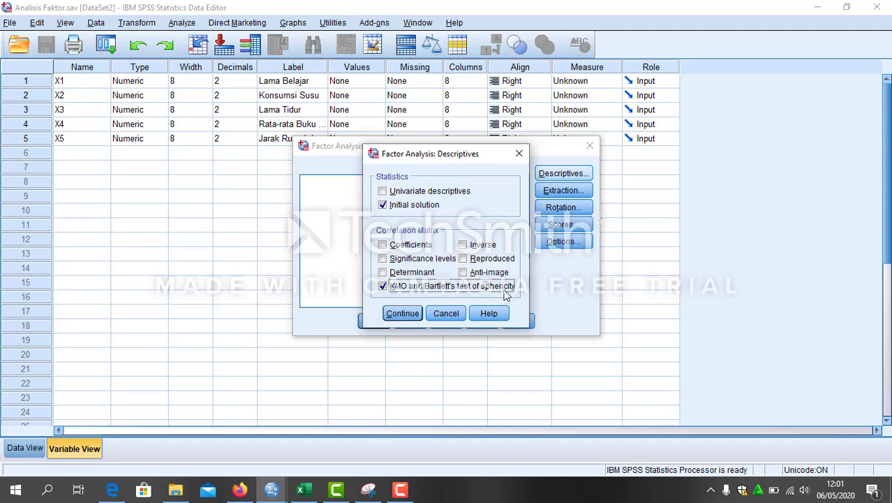
left_click(464, 273)
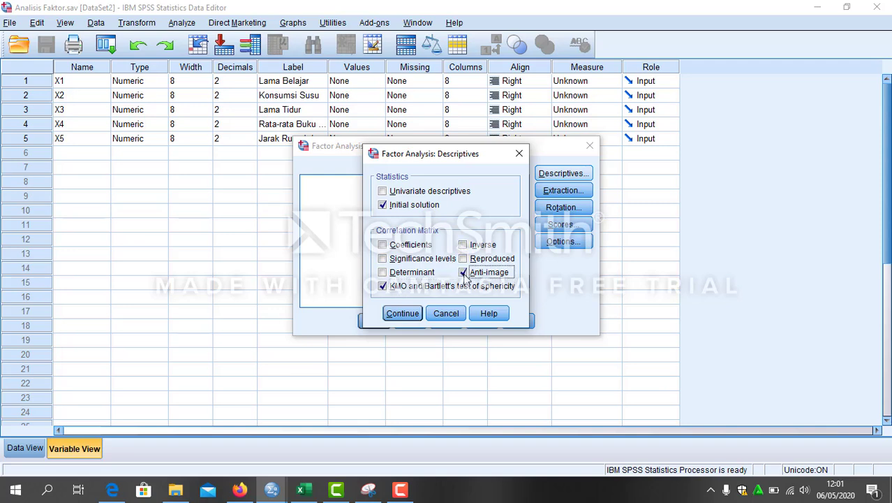
left_click(403, 313)
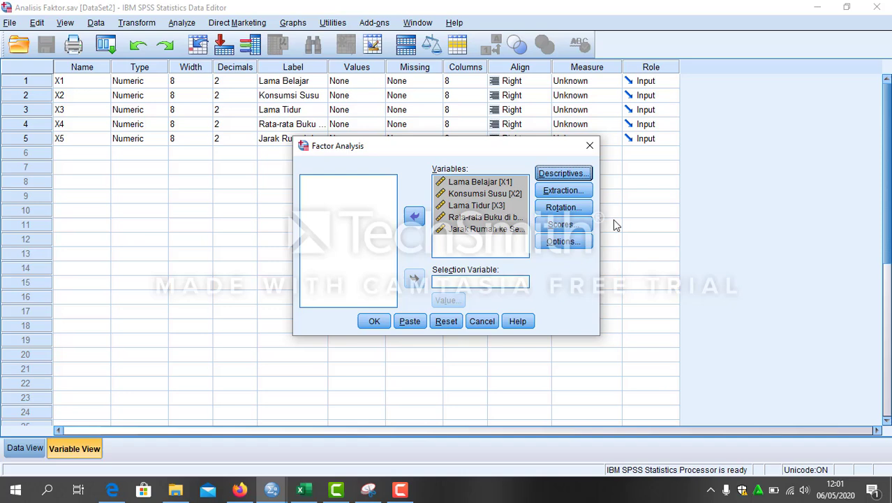
Set the factor rotation method to Varimax with the rotated solution displayed.
left_click(579, 209)
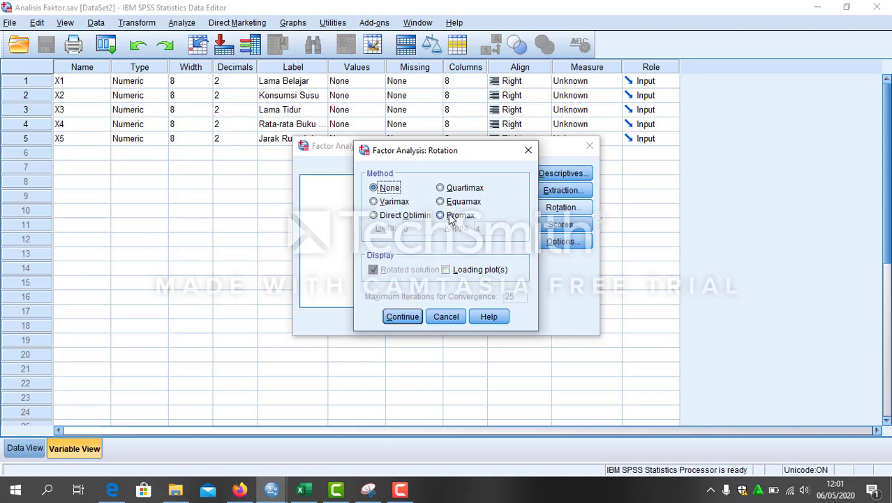
left_click(375, 202)
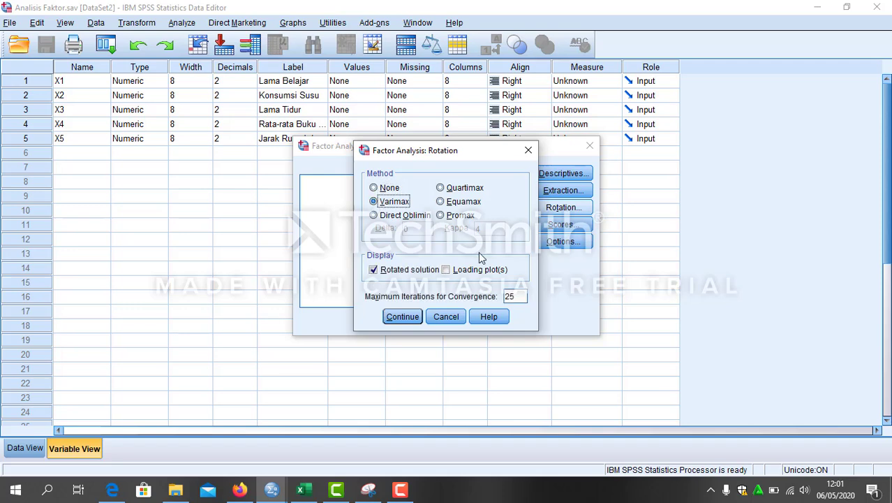
left_click(403, 317)
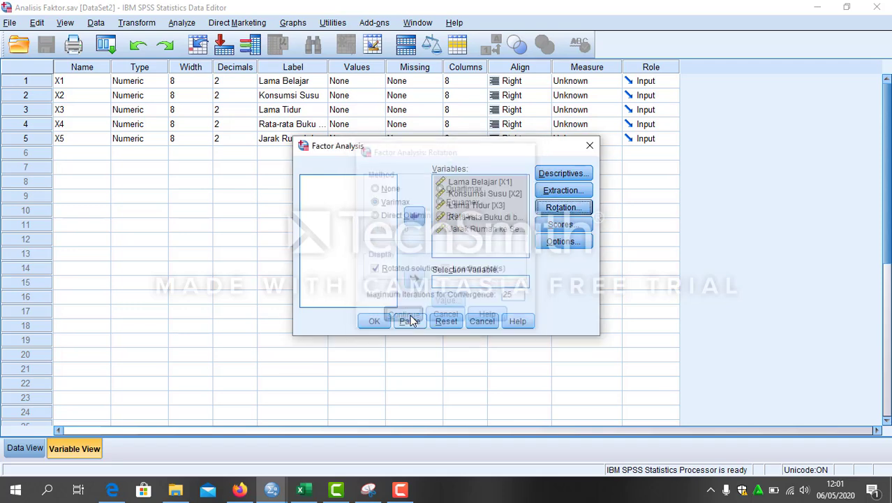
Save the factor scores as variables using the Regression method and run the factor analysis.
left_click(572, 231)
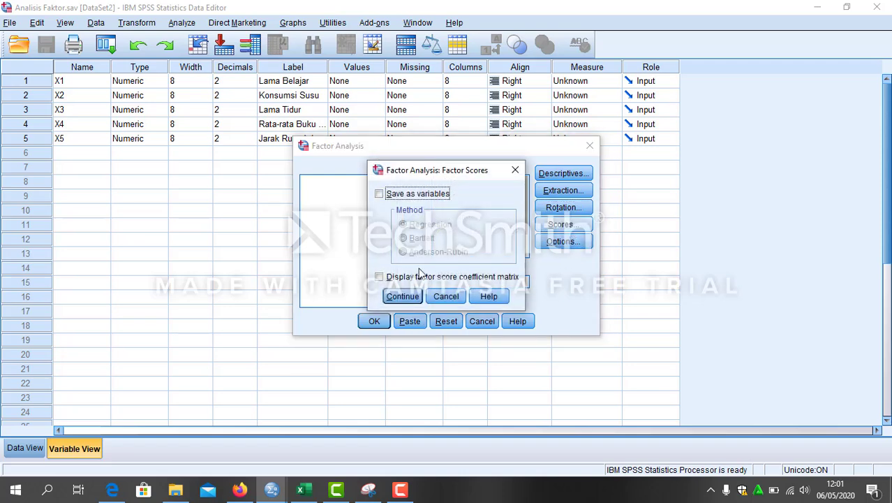
left_click(379, 194)
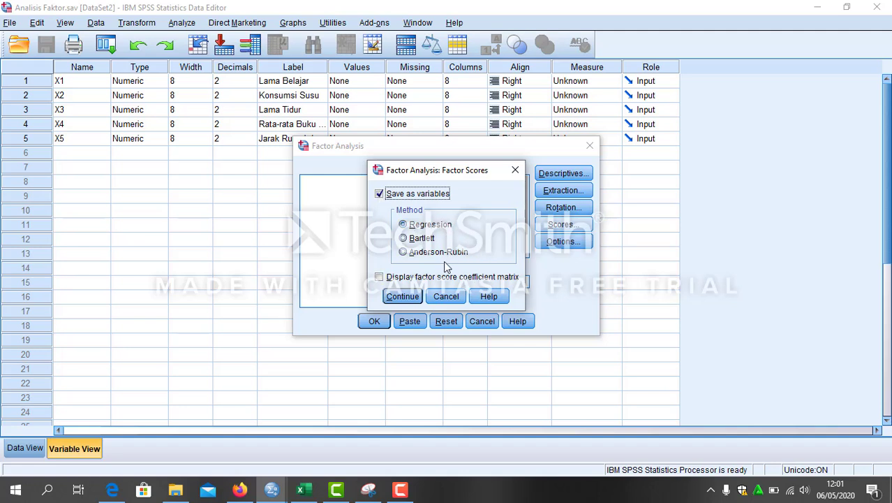
left_click(408, 297)
left_click(373, 321)
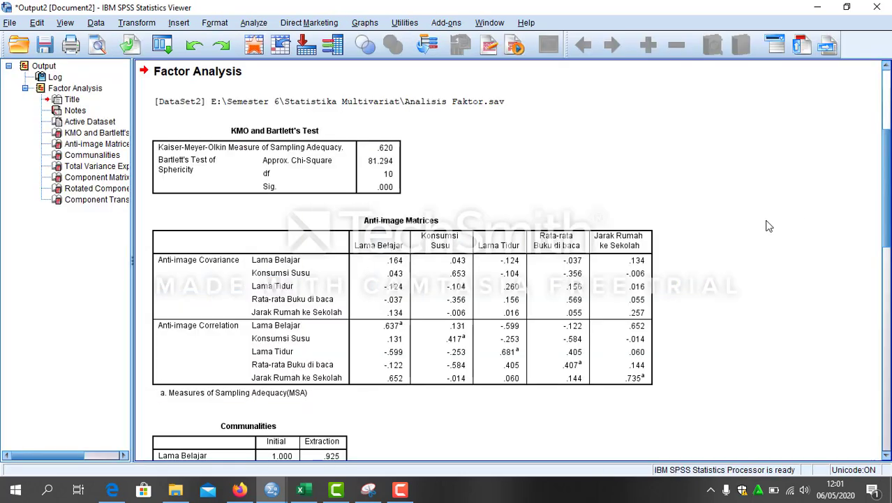
Examine the factor analysis output from KMO and Bartlett's test through anti-image matrices, communalities and total variance to the component matrices.
left_click(238, 140)
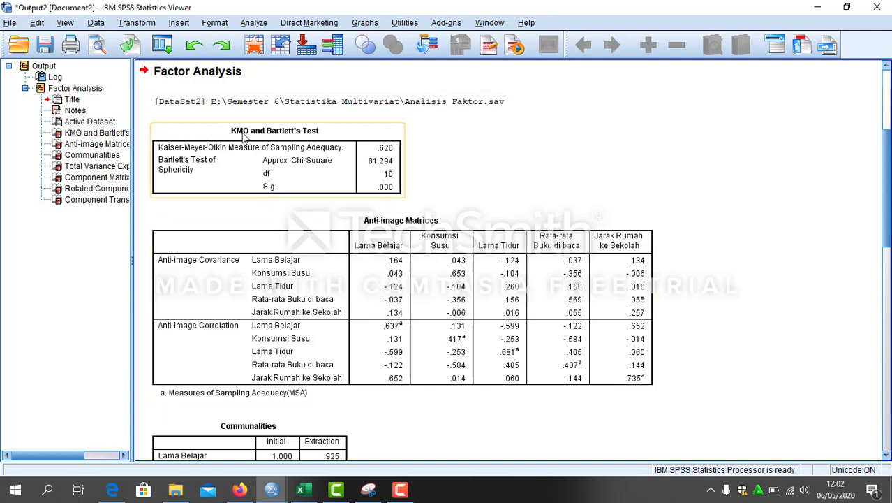
left_click(302, 204)
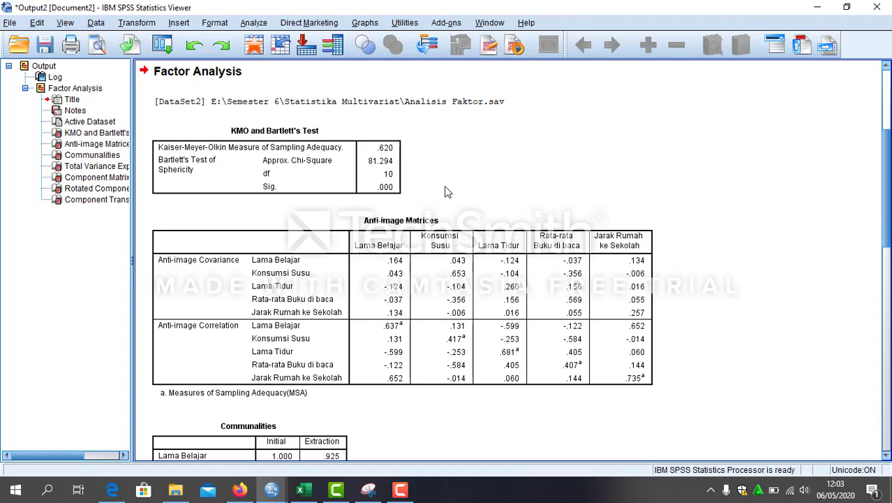
left_click(330, 148)
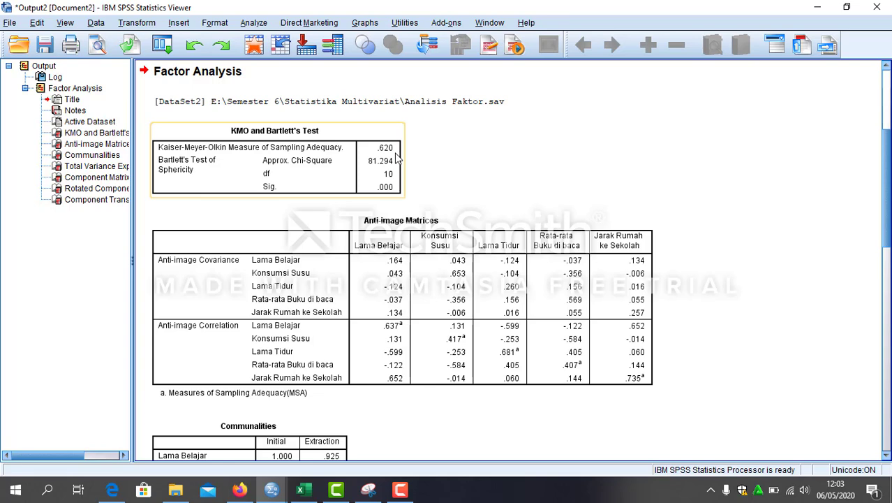
scroll(460, 379, "down", 2)
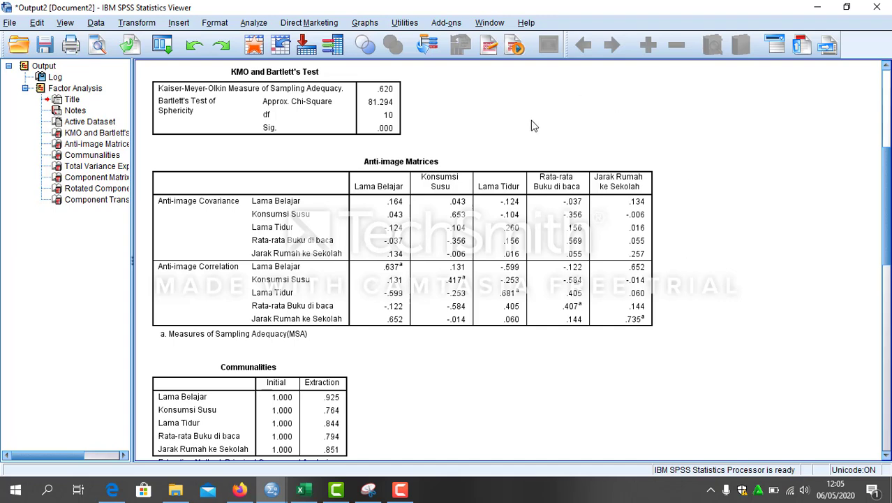
left_click(566, 159)
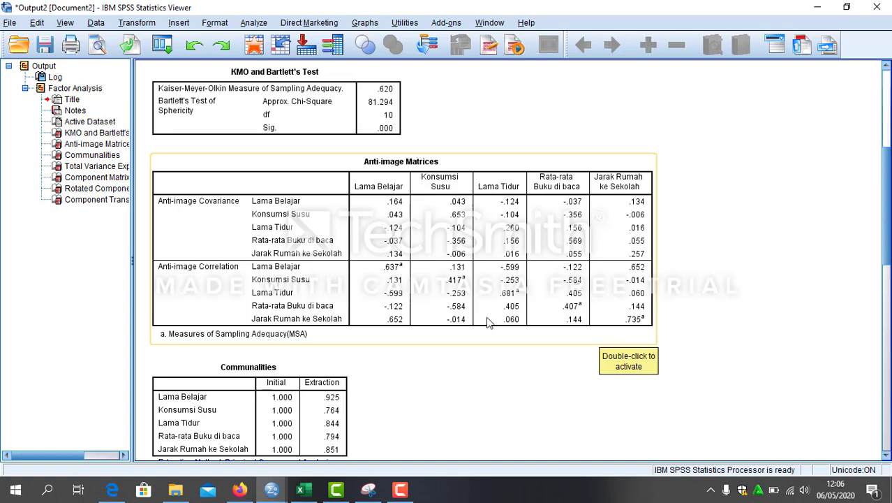
scroll(489, 322, "down", 3)
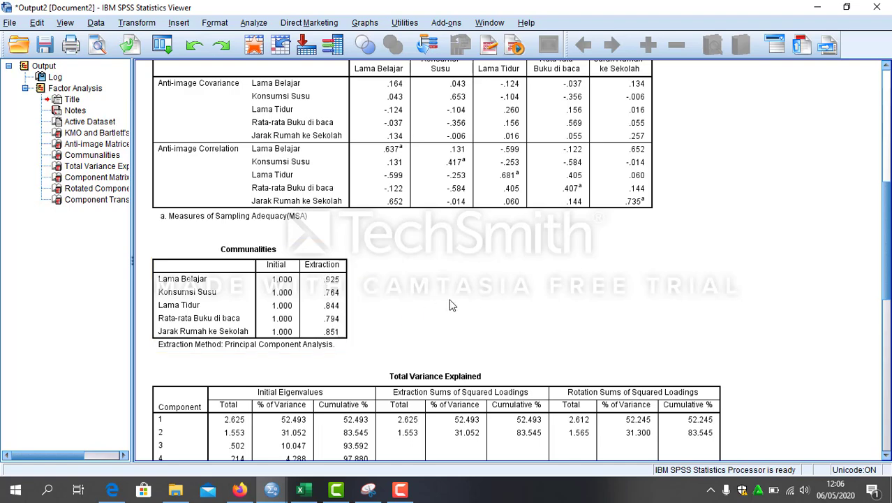
scroll(451, 303, "down", 2)
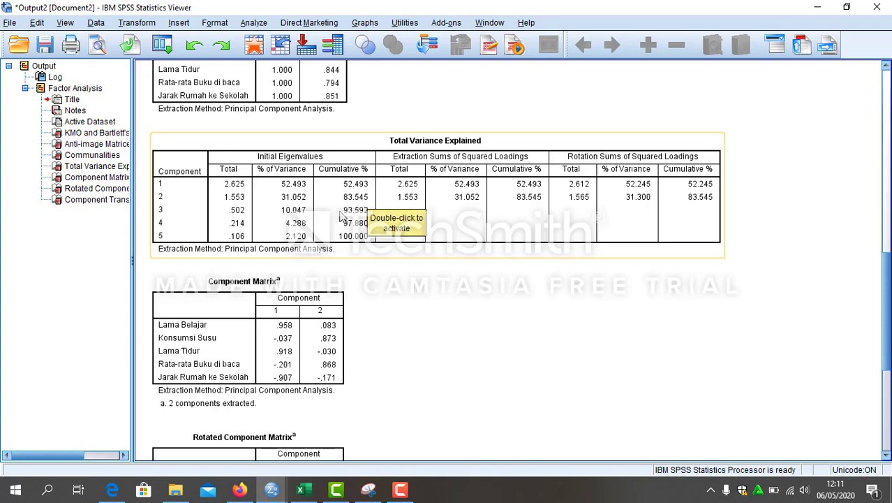
scroll(369, 203, "down", 5)
left_click(293, 274)
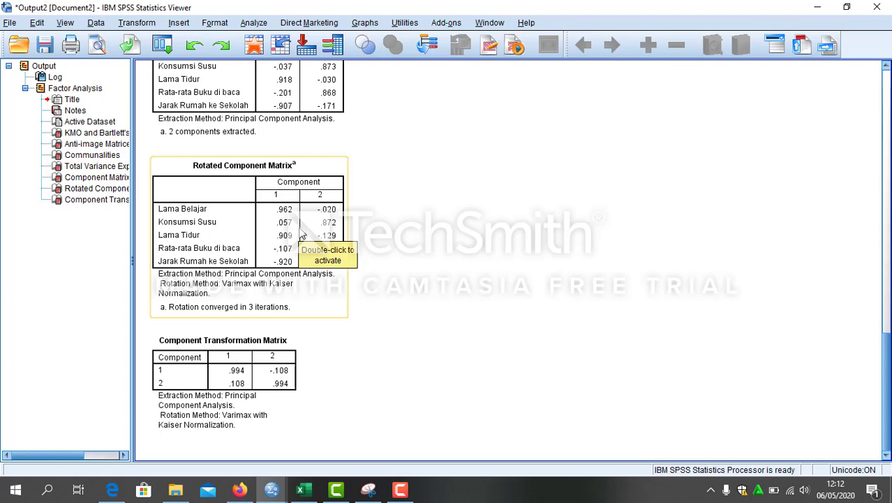
left_click(358, 264)
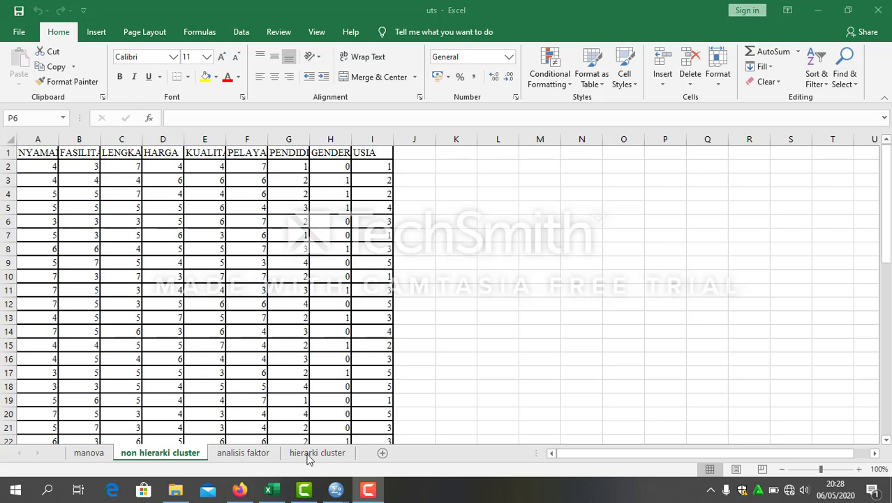
Switch to the Non Hierarki Cluster dataset in SPSS and inspect the value labels of the PENDIDIKAN variable.
mouse_move(336, 490)
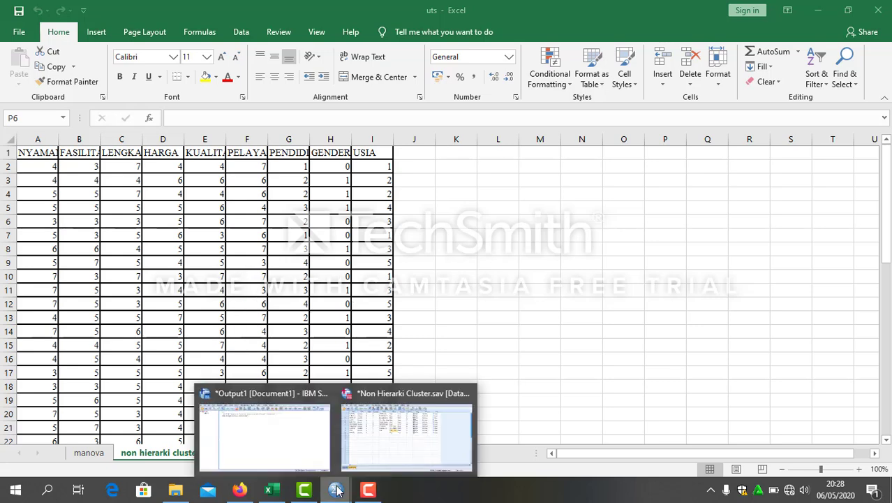
left_click(406, 432)
left_click(74, 449)
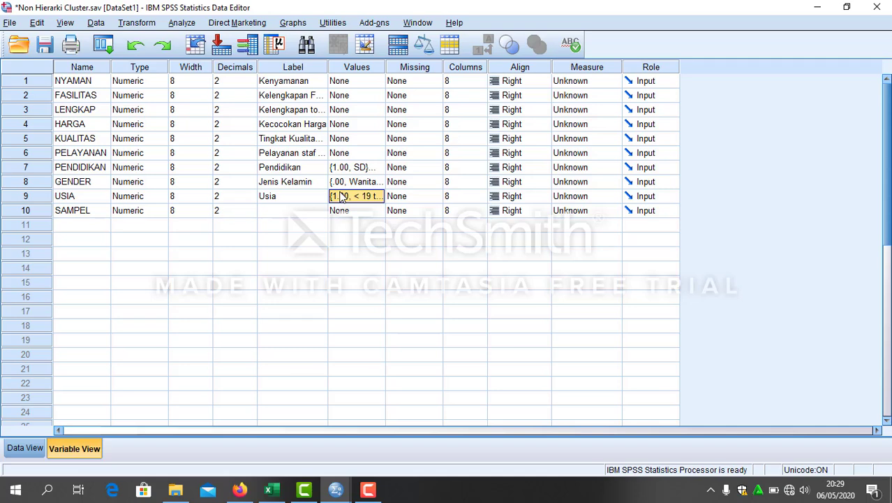
left_click(382, 170)
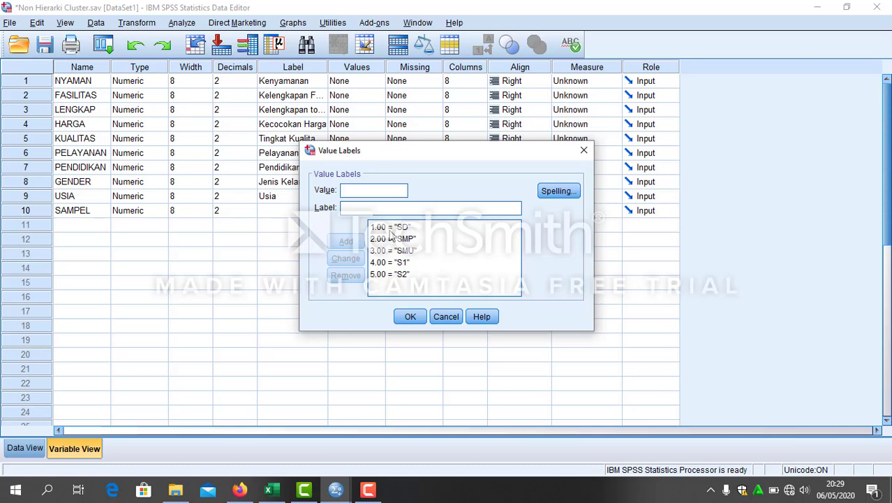
left_click(433, 251)
key("Up")
left_click(445, 317)
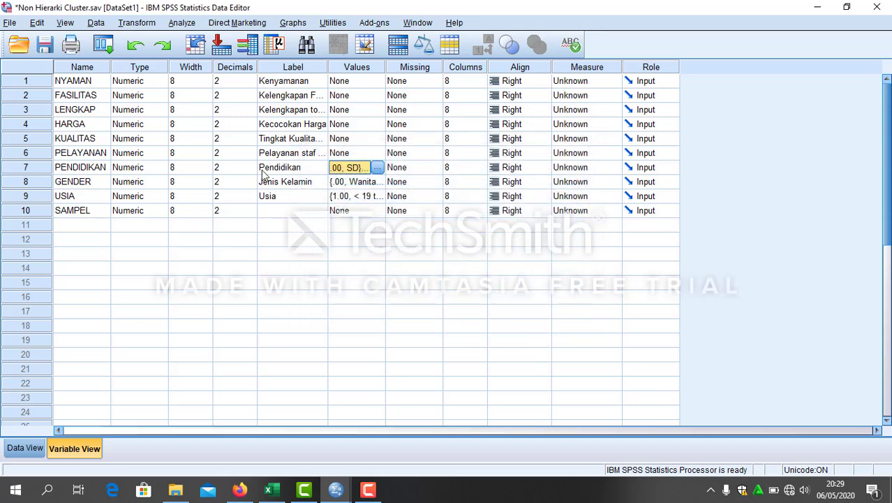
Inspect the value labels defined for the GENDER and USIA variables.
left_click(381, 181)
left_click(377, 182)
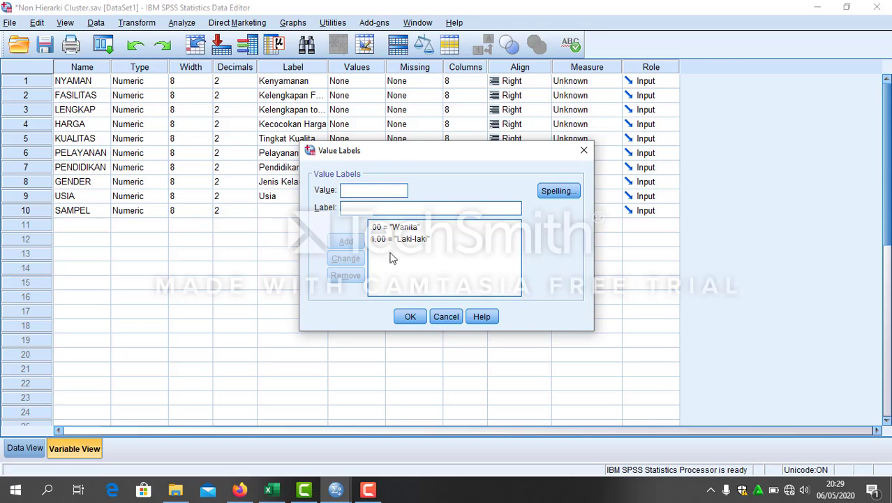
left_click(410, 316)
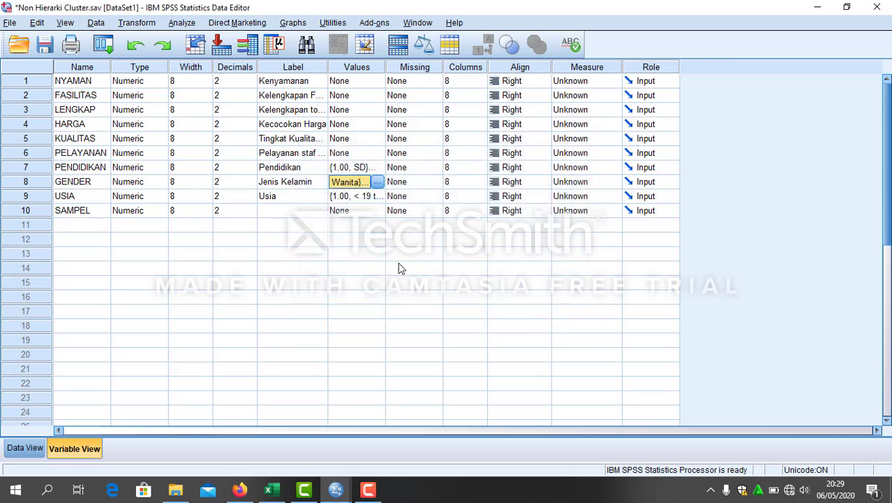
left_click(363, 196)
left_click(377, 196)
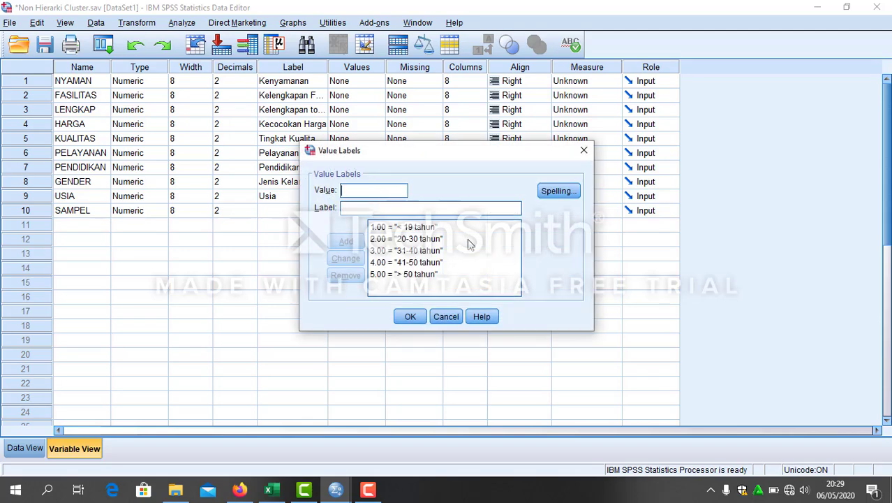
left_click(468, 240)
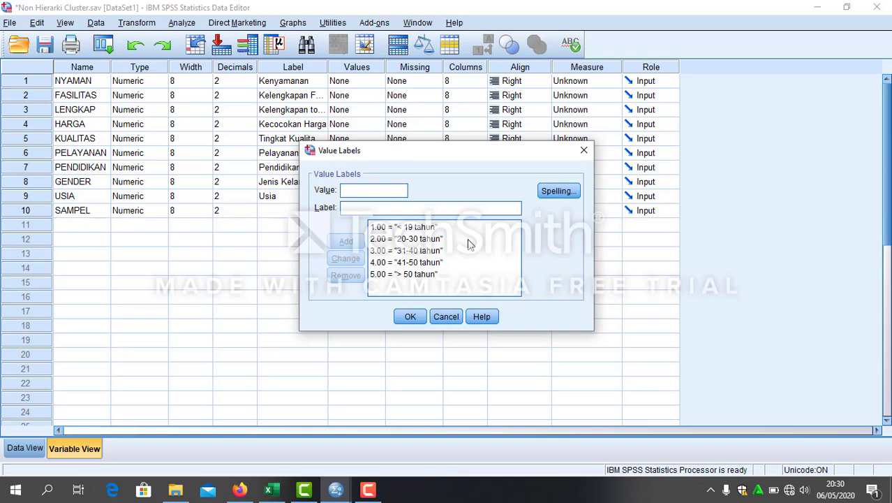
left_click(410, 316)
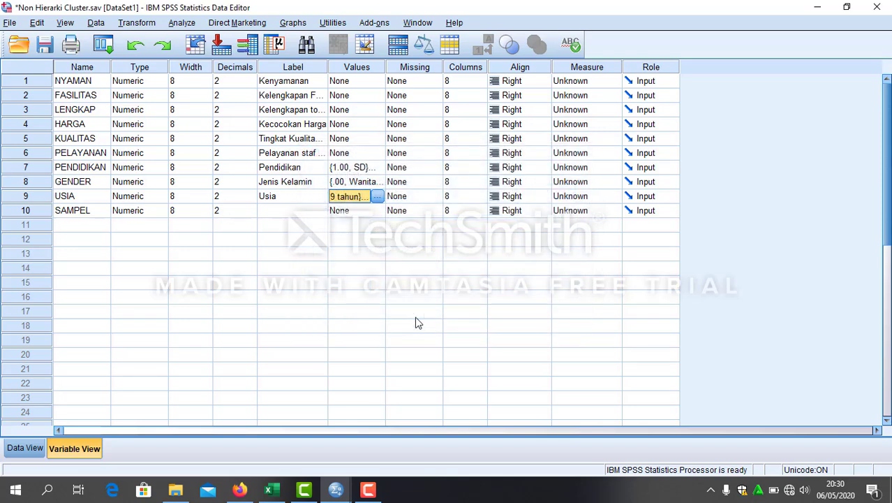
Start a K-Means Cluster analysis with the nine variables from Kenyamanan through Usia as the clustering variables.
left_click(191, 24)
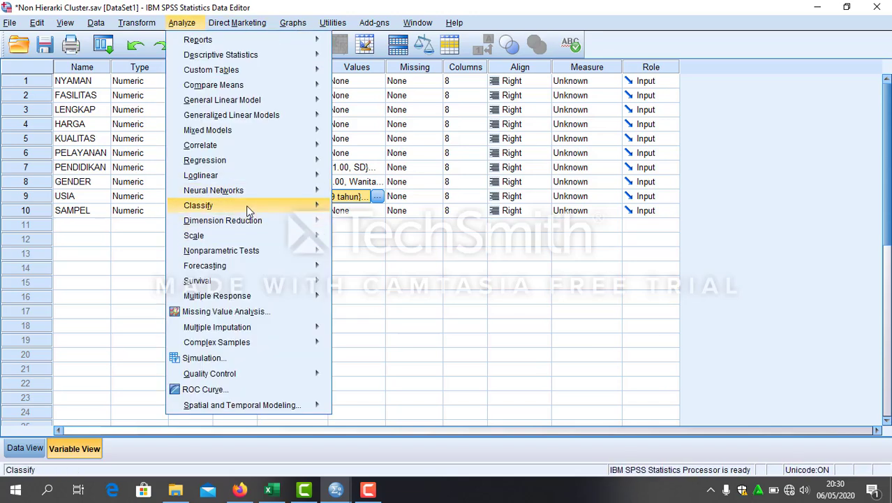
mouse_move(247, 205)
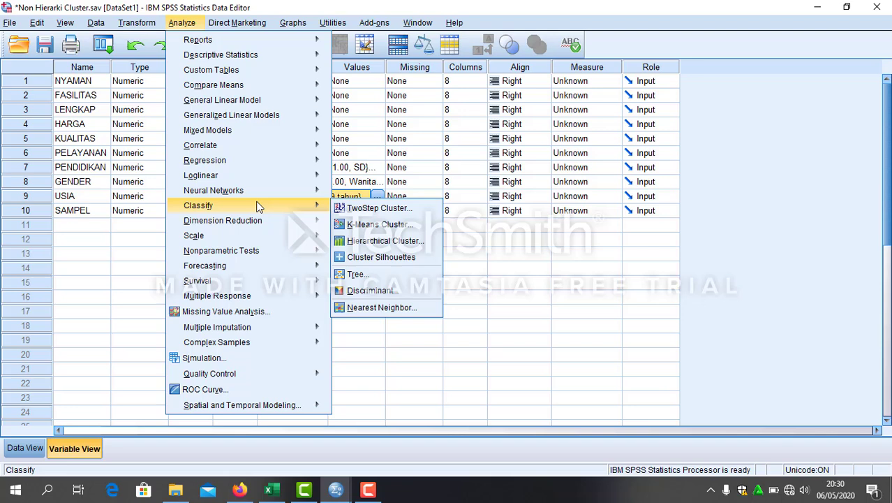
left_click(414, 231)
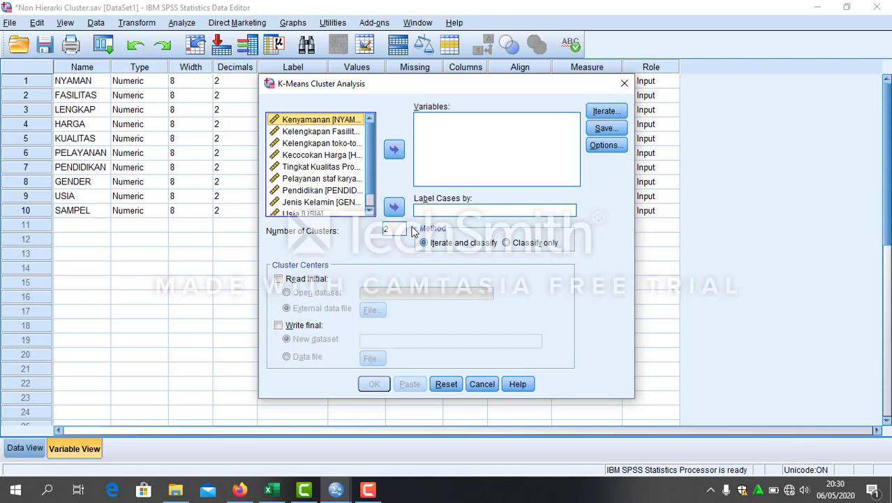
left_click(334, 123)
key("shift+Down")
key("shift+Down")
key("shift+Down")
key("shift+Down")
key("shift+Down")
key("shift+Down")
key("shift+Down")
key("shift+Down")
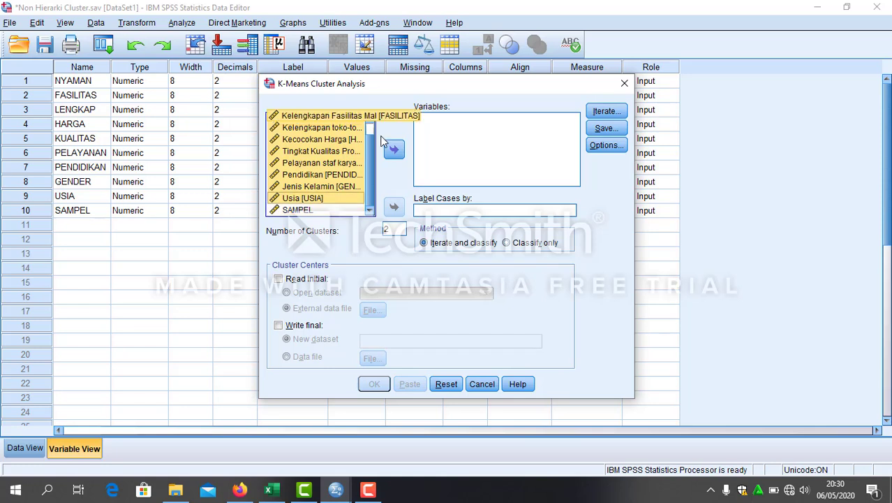
left_click(394, 149)
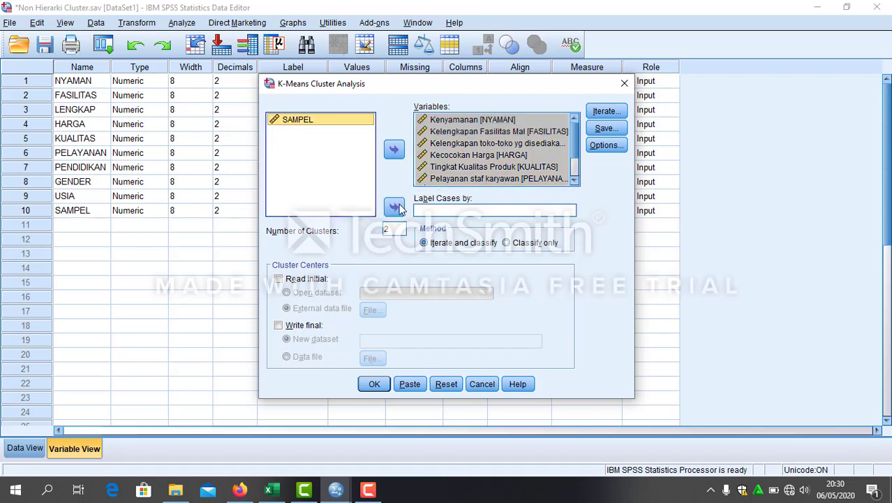
Label the cases by SAMPEL and set the number of clusters to 3.
left_click(395, 208)
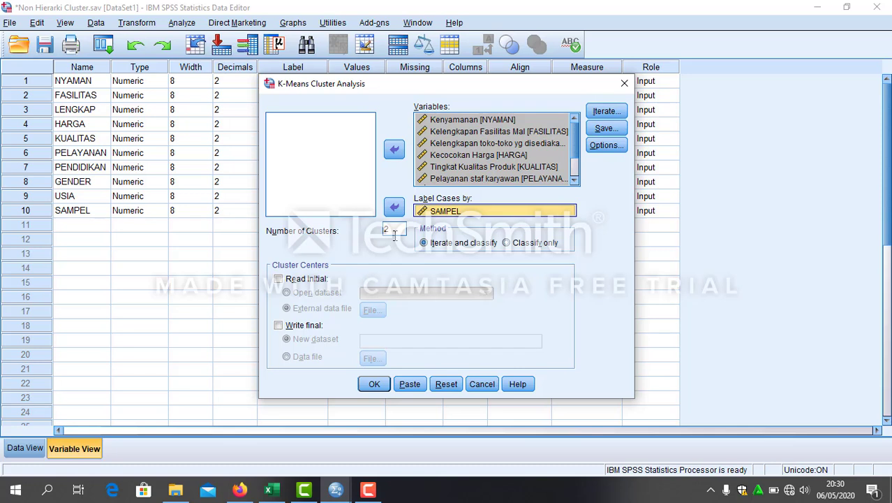
double_click(400, 229)
key("BackSpace")
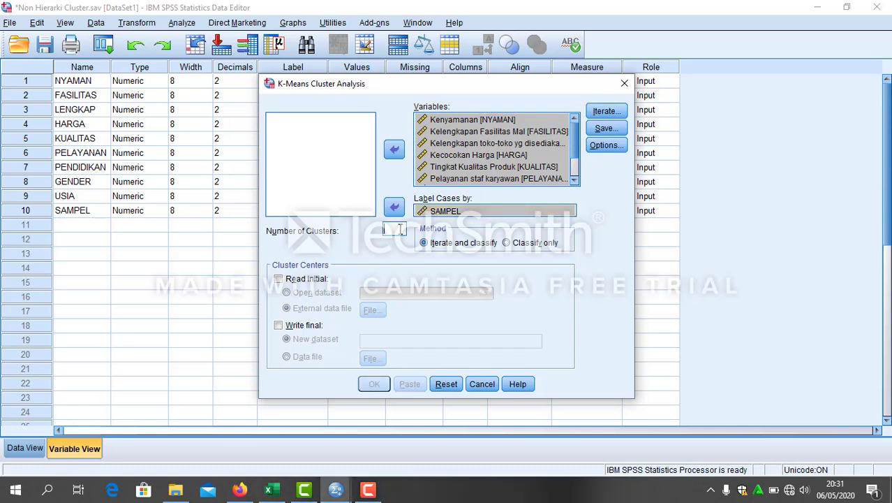
type("3")
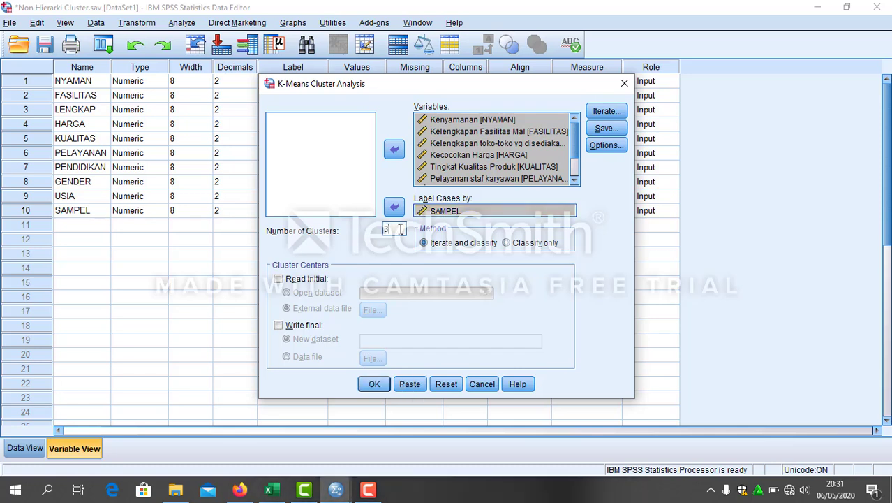
Save cluster membership and distance from cluster center as new variables.
left_click(617, 130)
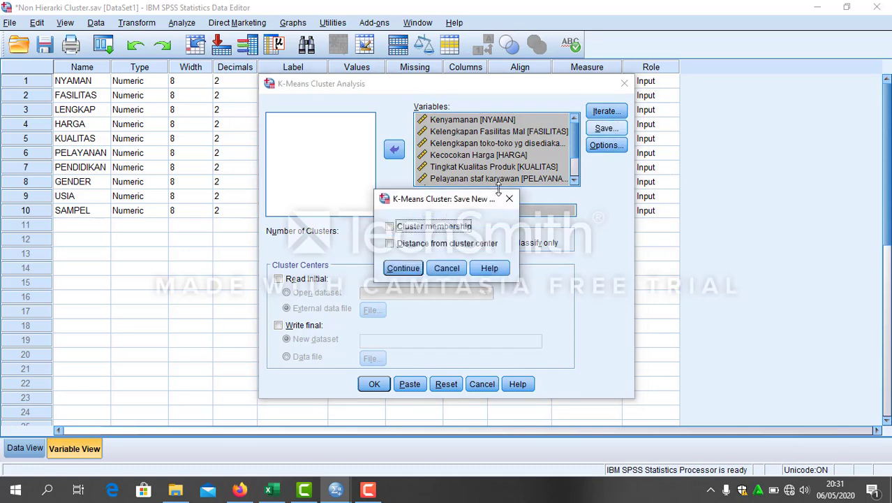
left_click(390, 227)
left_click(390, 244)
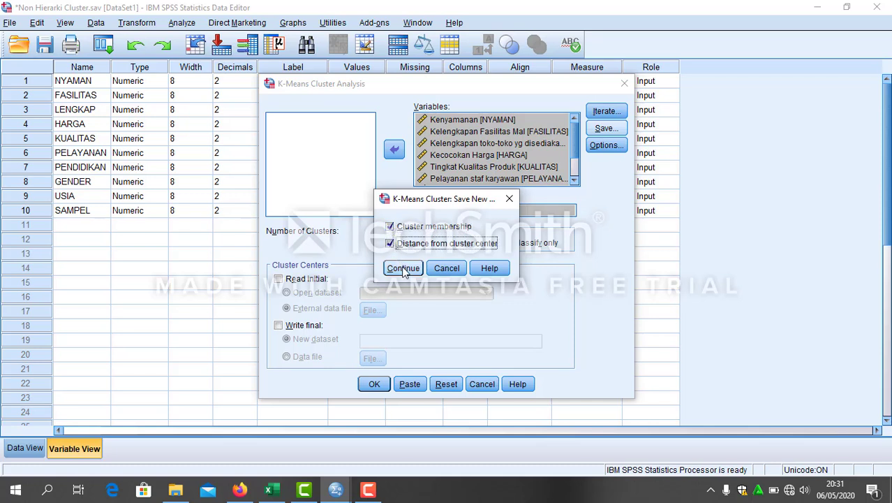
left_click(408, 269)
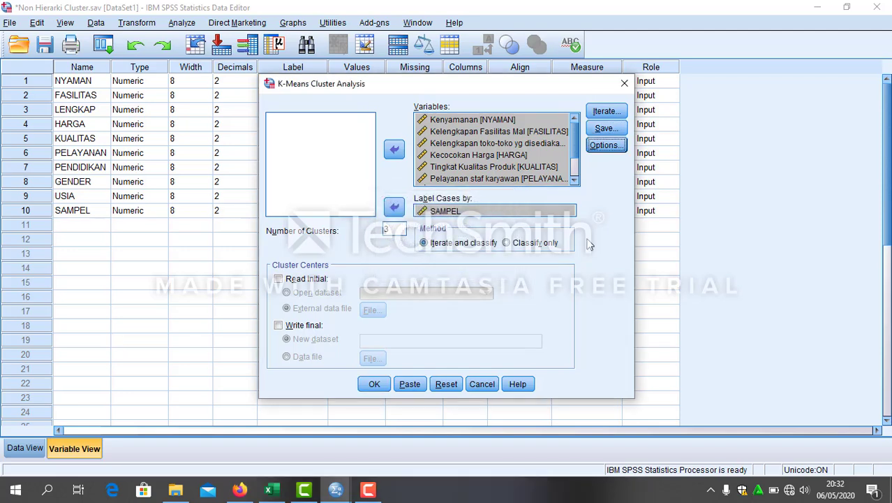
Add the ANOVA table to the K-Means statistics and run the cluster analysis.
left_click(602, 145)
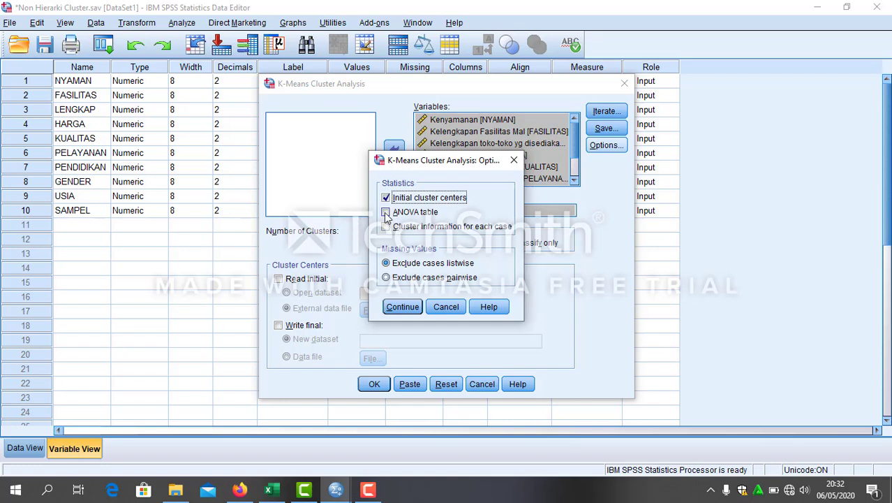
left_click(387, 215)
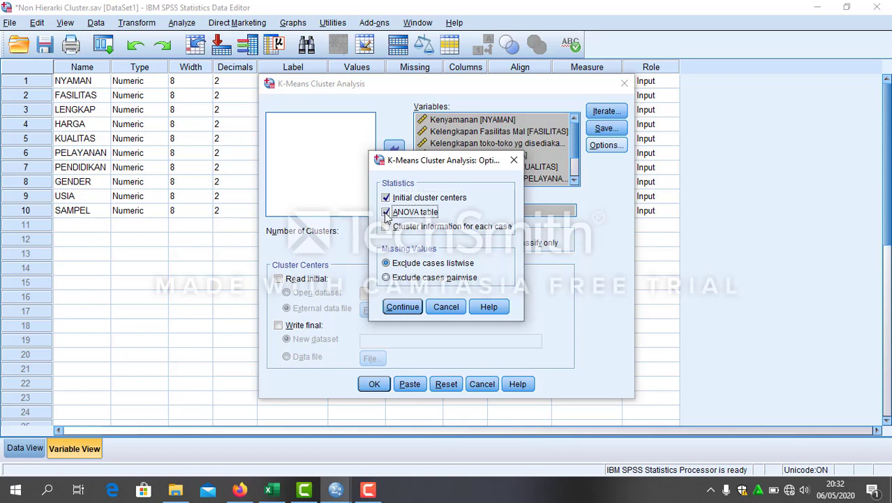
left_click(404, 308)
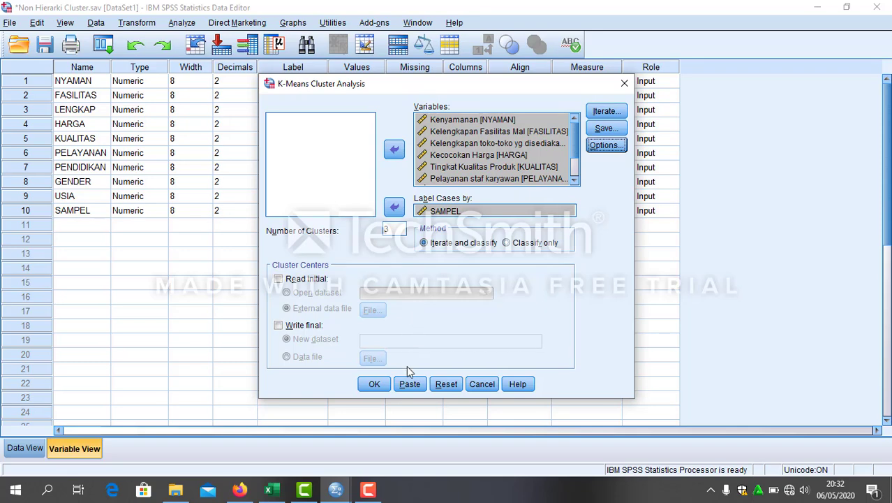
left_click(374, 385)
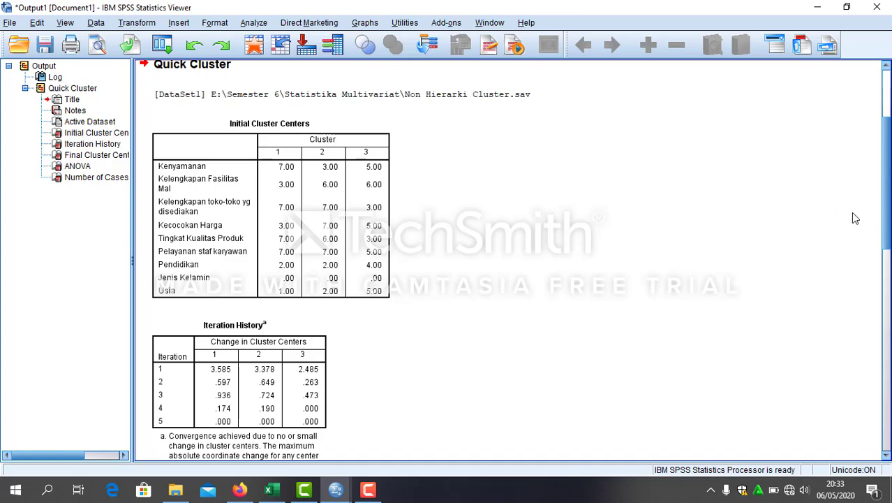
Examine the Quick Cluster output from the initial cluster centers through iteration history, final centers and ANOVA to the number of cases per cluster.
left_click_drag(885, 192, 885, 241)
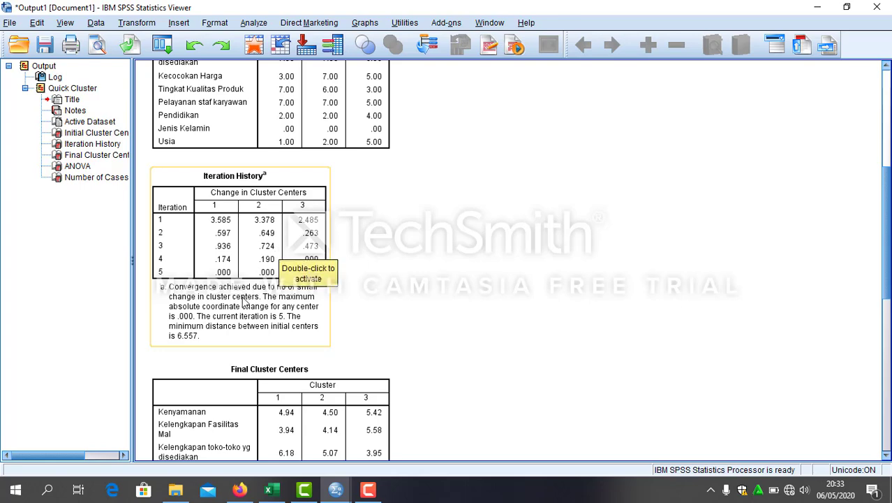
scroll(303, 239, "down", 3)
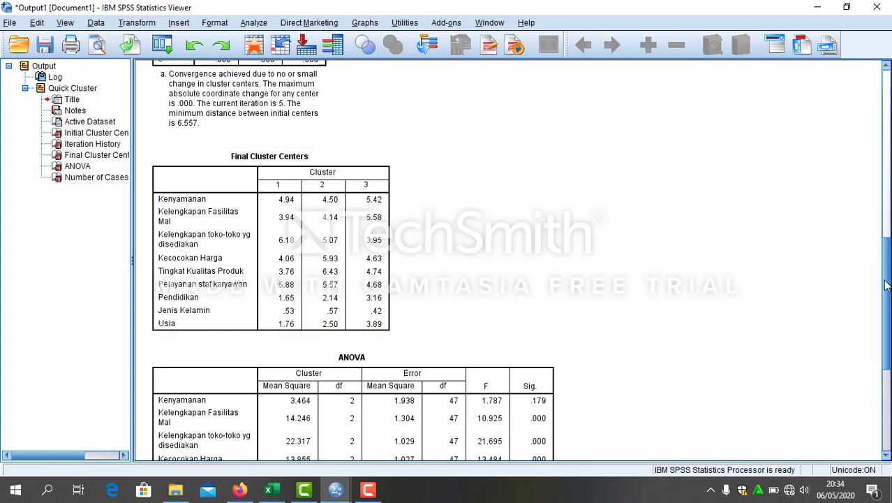
scroll(885, 285, "down", 5)
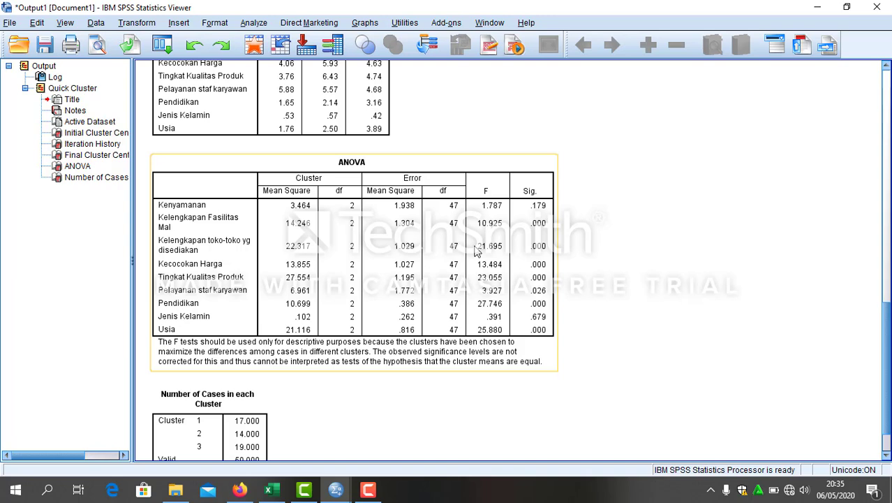
left_click(730, 291)
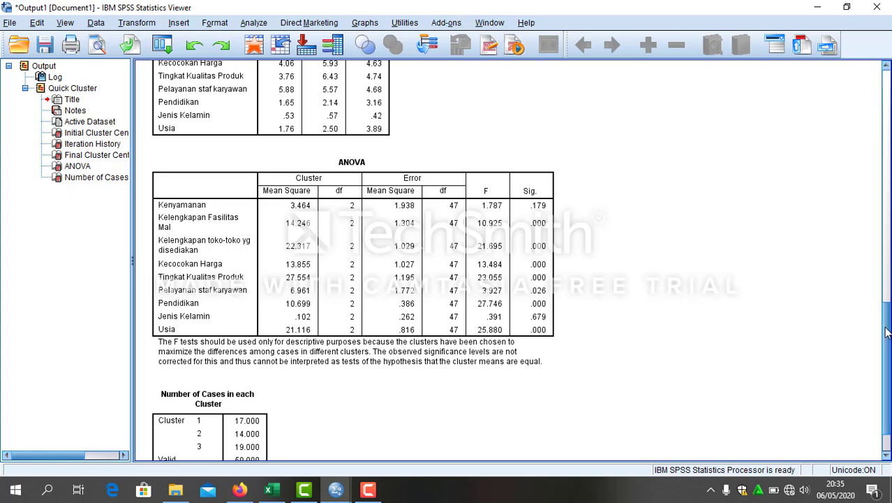
left_click_drag(887, 332, 887, 345)
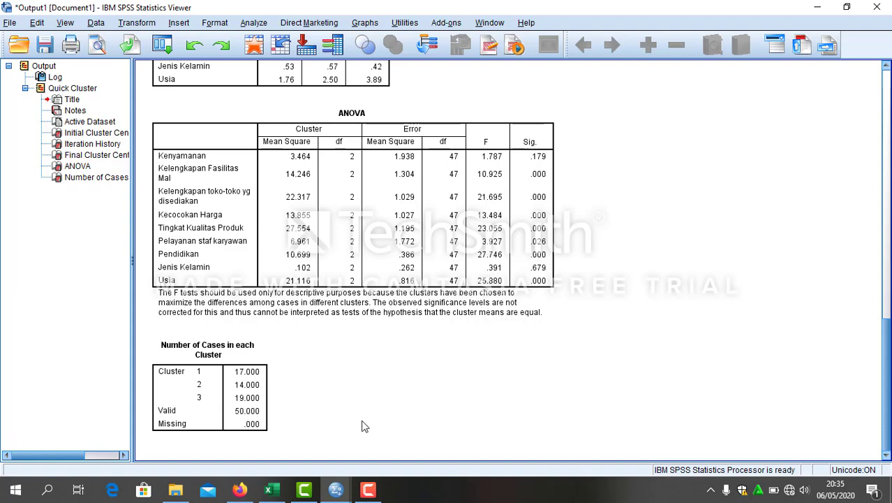
left_click(255, 416)
left_click(275, 410)
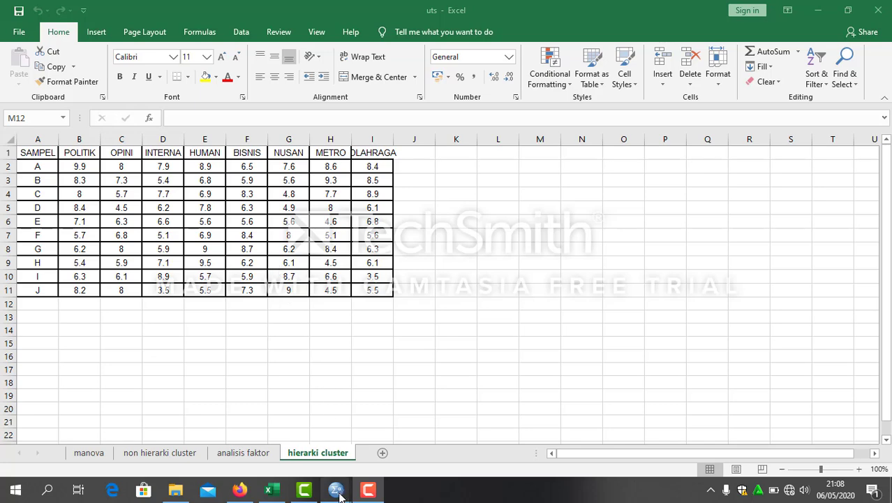
Switch to the Hierarki.sav data in SPSS and run Descriptives on all eight Berita variables, saving standardized values as variables.
mouse_move(336, 488)
left_click(466, 430)
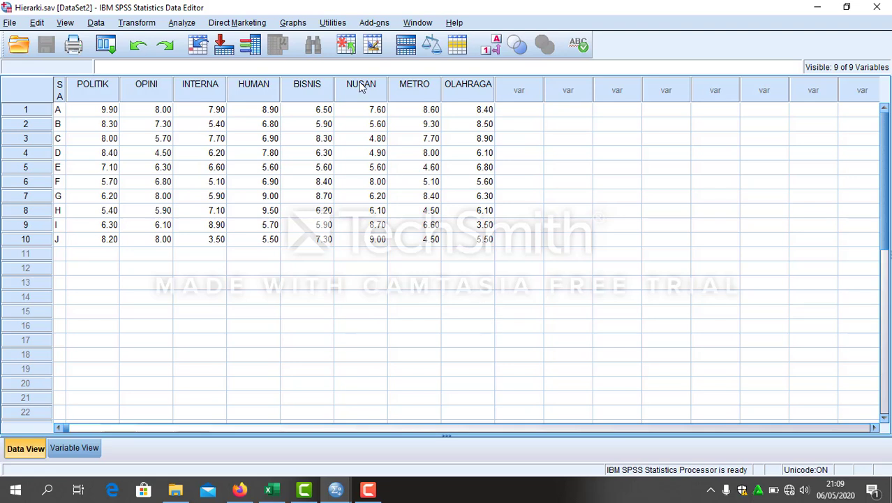
left_click(176, 25)
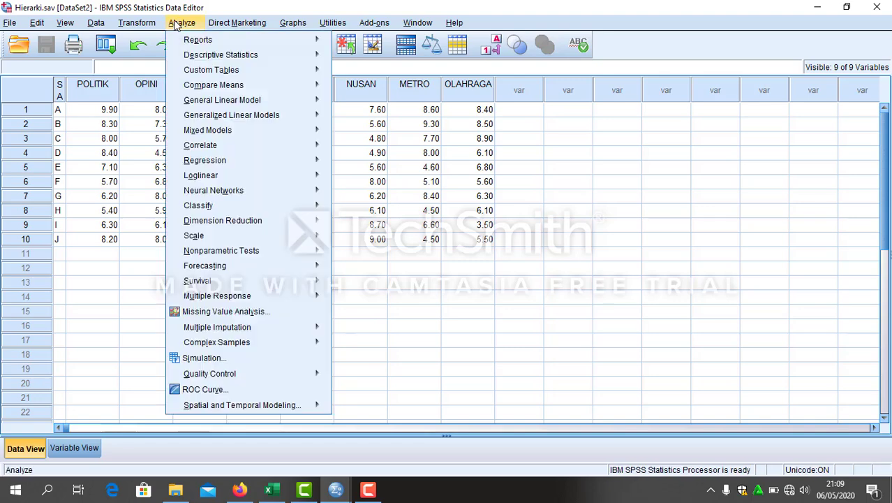
mouse_move(222, 59)
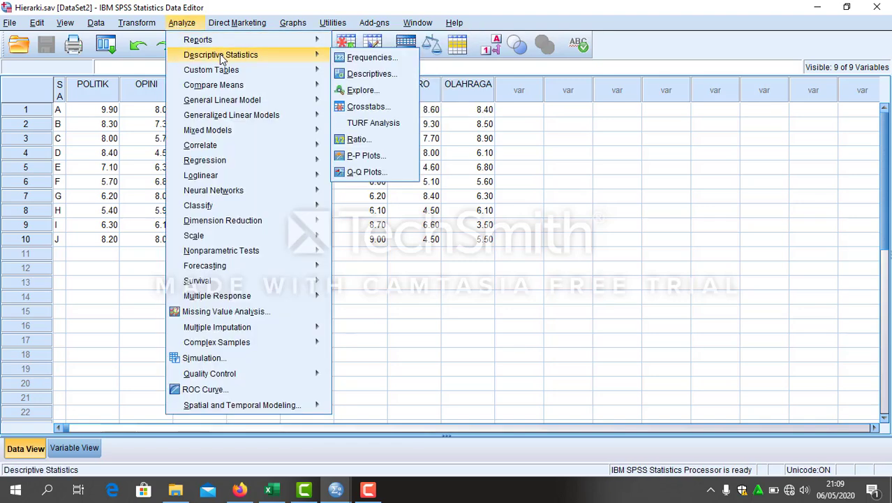
left_click(374, 73)
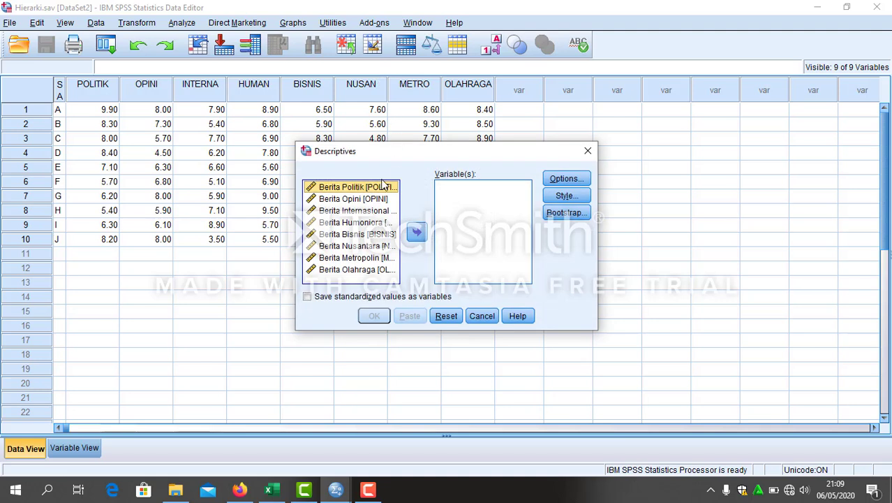
key("shift+Down")
key("shift+End")
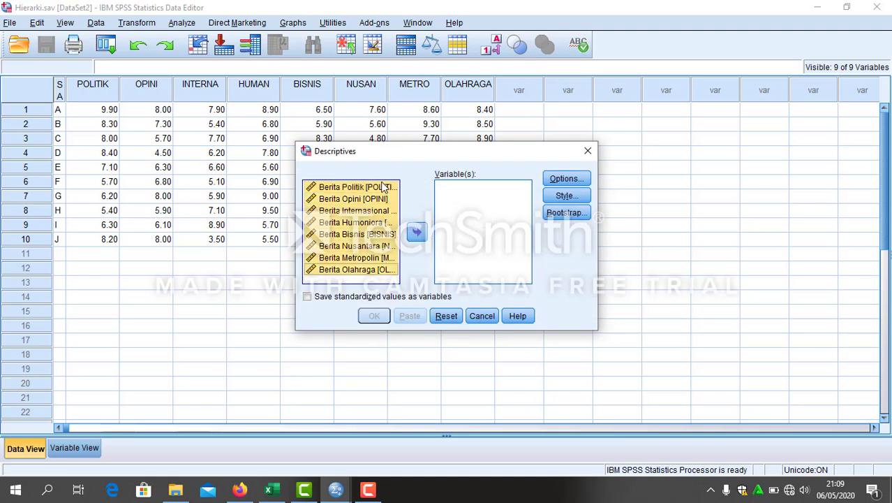
left_click(415, 232)
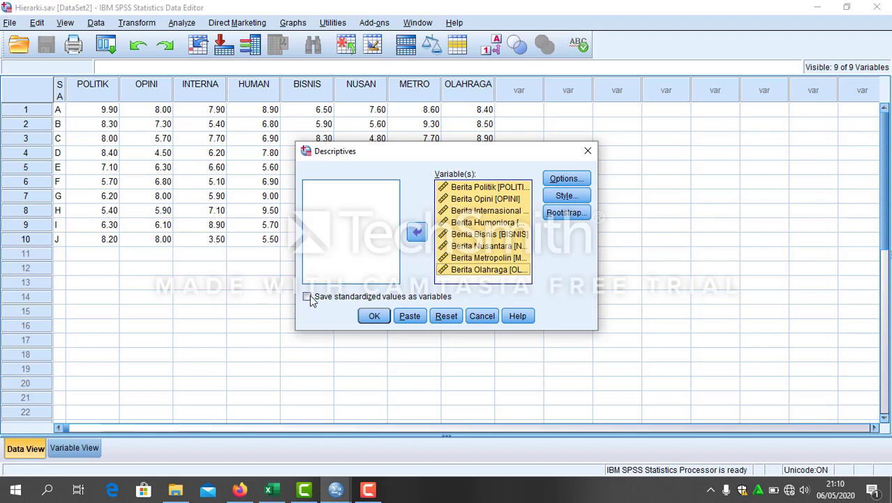
left_click(309, 298)
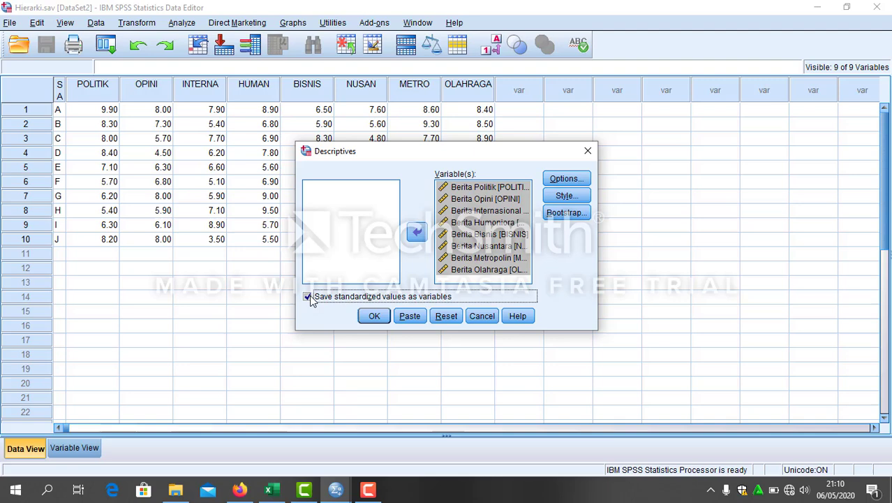
left_click(374, 317)
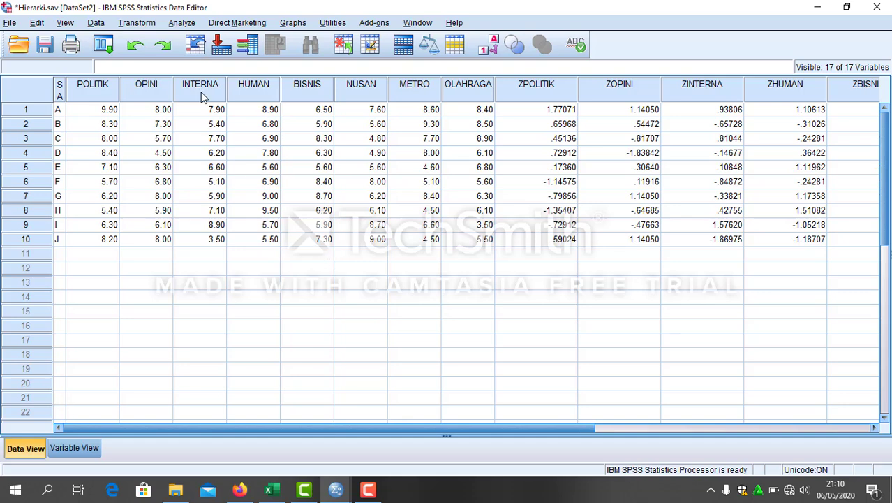
Set up a Hierarchical Cluster analysis on the eight Zscore variables, with cases labelled by SAMPEL.
left_click(183, 24)
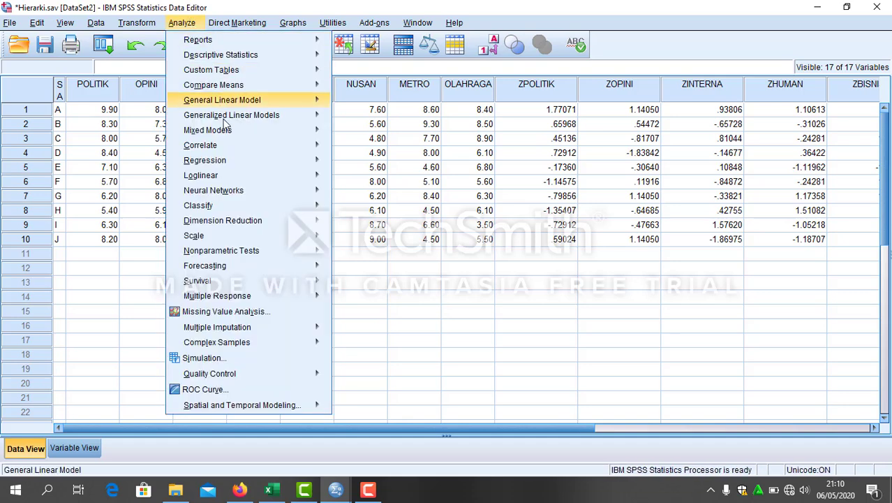
mouse_move(239, 207)
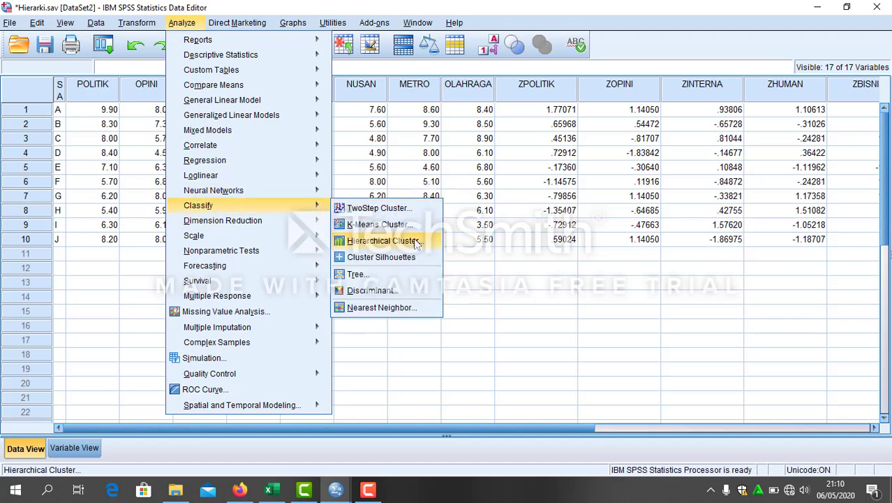
left_click(417, 240)
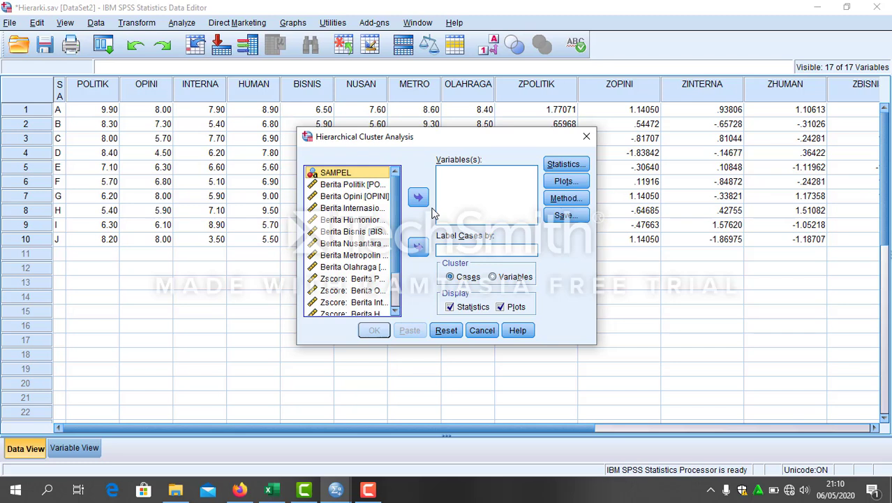
left_click(355, 280)
key("shift+Down")
key("shift+Down")
key("shift+Down")
key("shift+Down")
key("shift+Down")
key("shift+Down")
key("shift+Down")
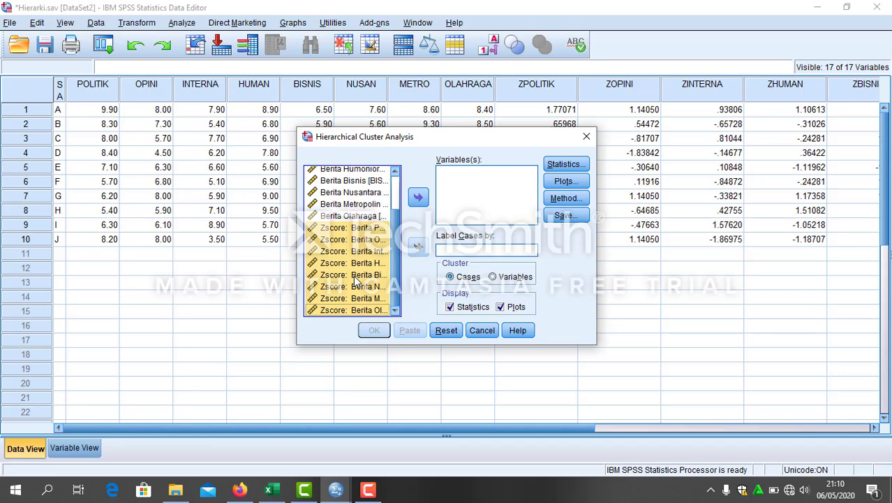
left_click(419, 198)
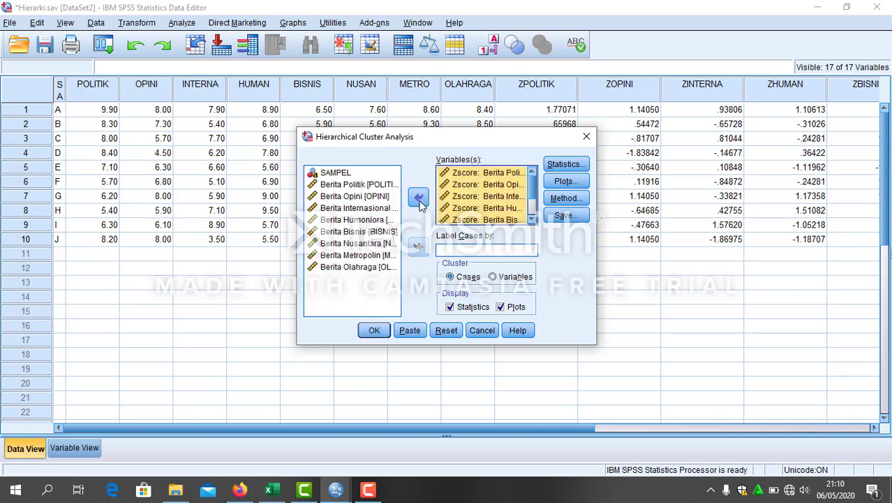
left_click(342, 174)
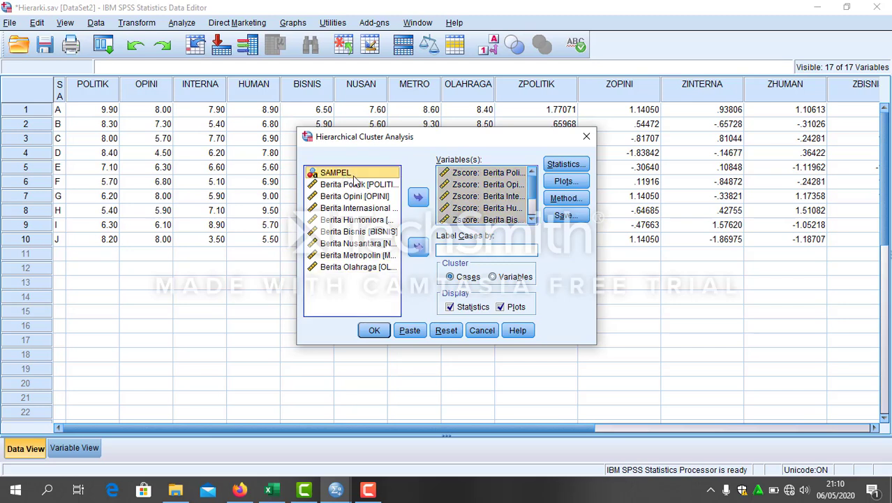
left_click(418, 248)
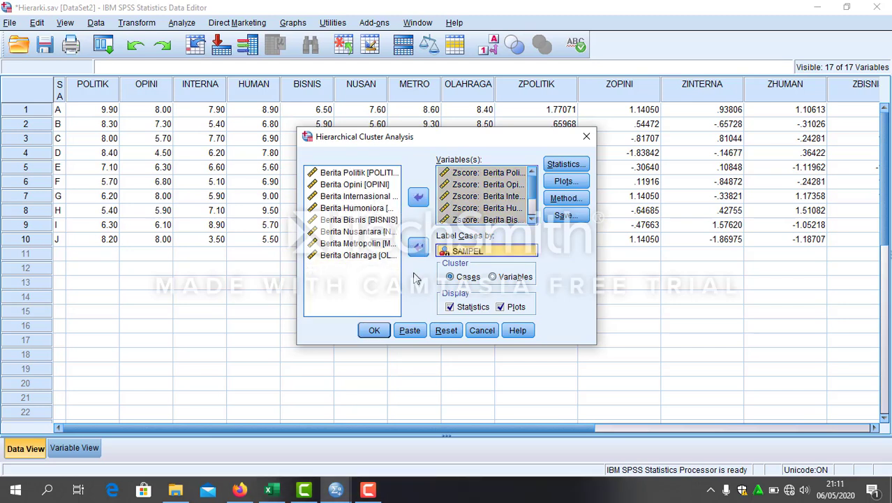
Add the proximity matrix and cluster membership for a range of 2 to 4 clusters to the statistics output.
left_click(564, 165)
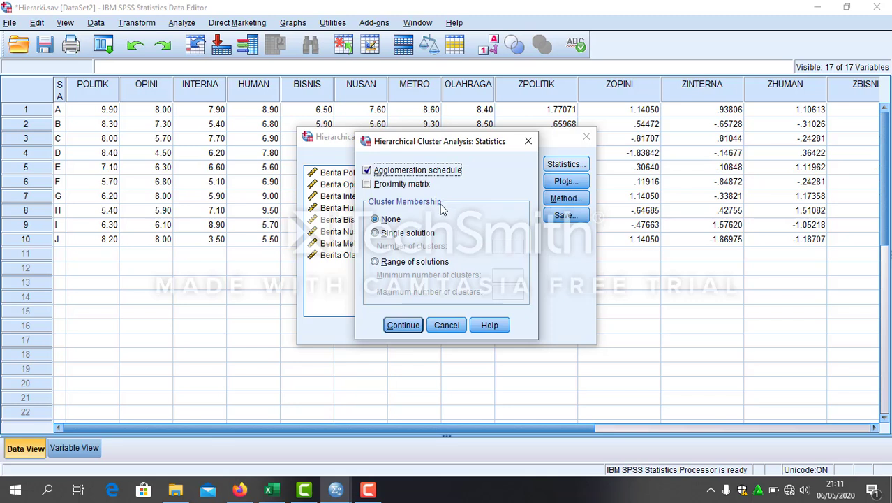
left_click(367, 185)
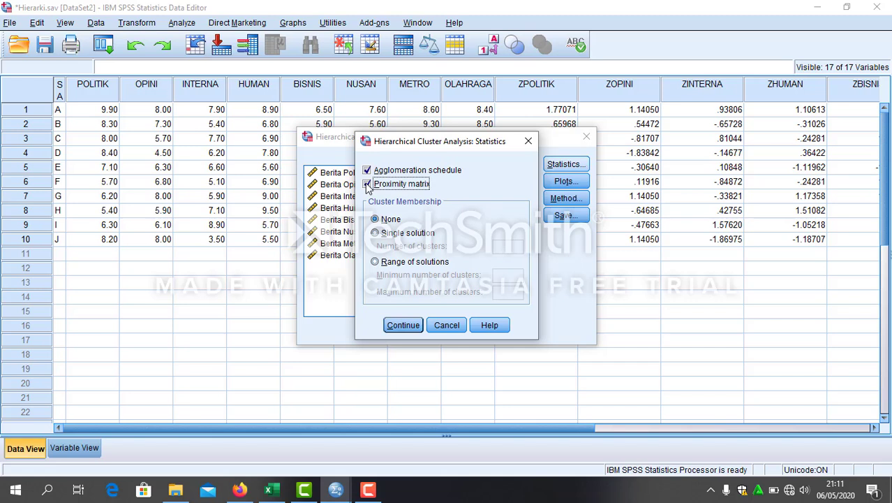
left_click(376, 262)
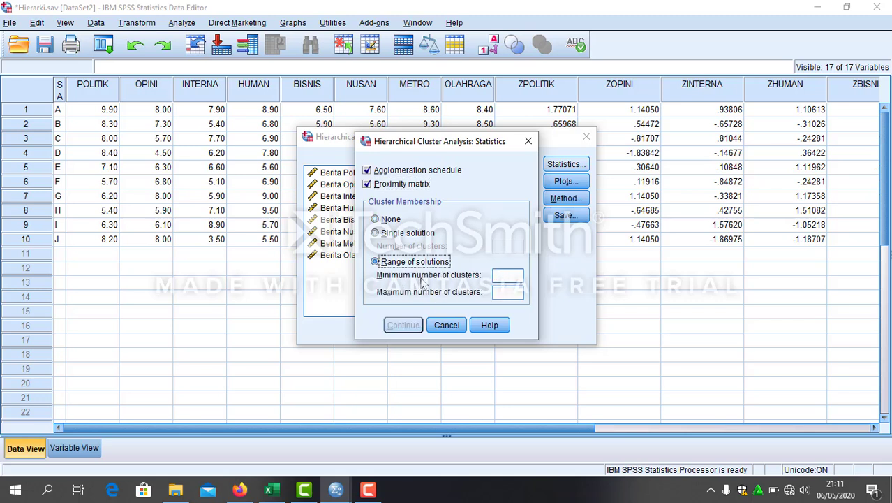
left_click(504, 277)
type("2")
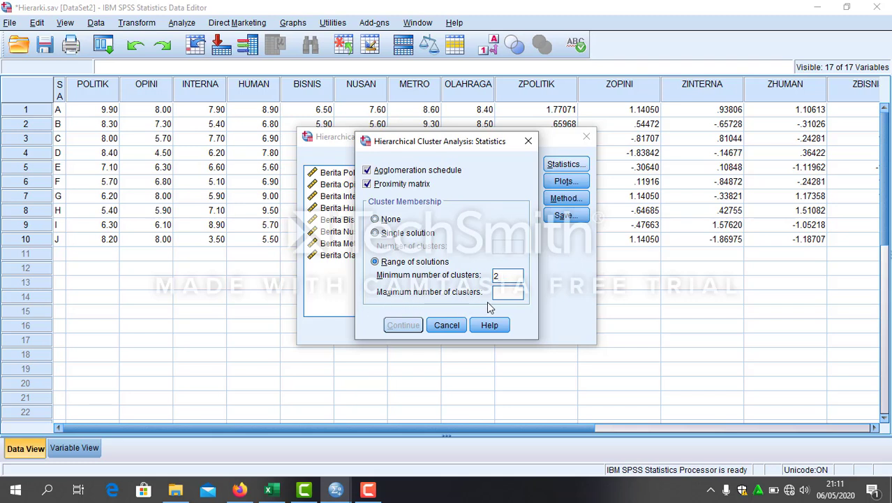
left_click(507, 294)
type("4")
left_click(403, 325)
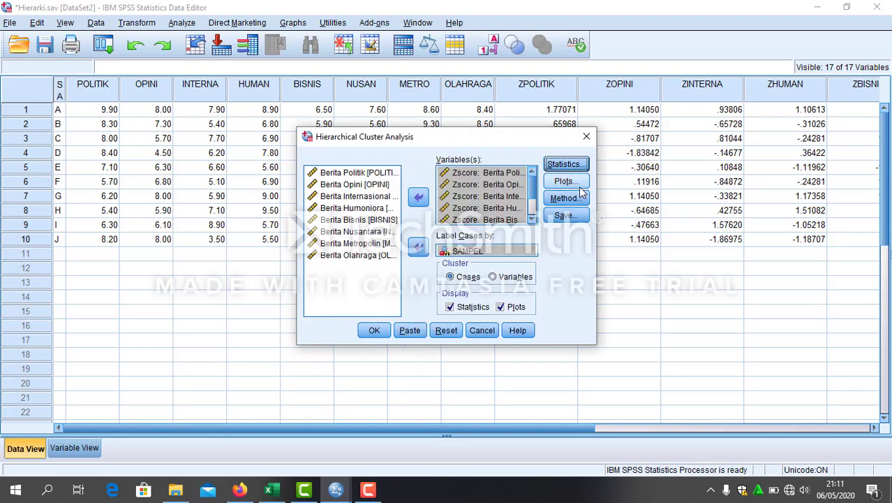
Include a dendrogram in the cluster plots and set the icicle plot to None.
left_click(569, 183)
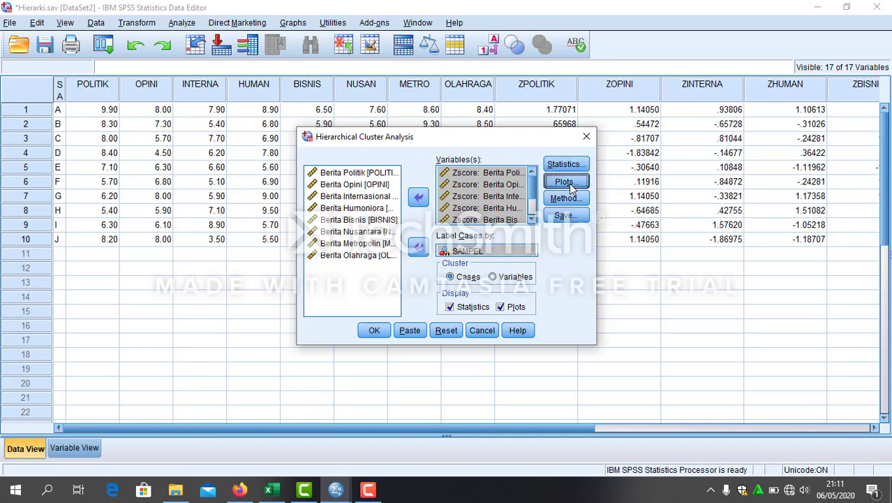
left_click(386, 150)
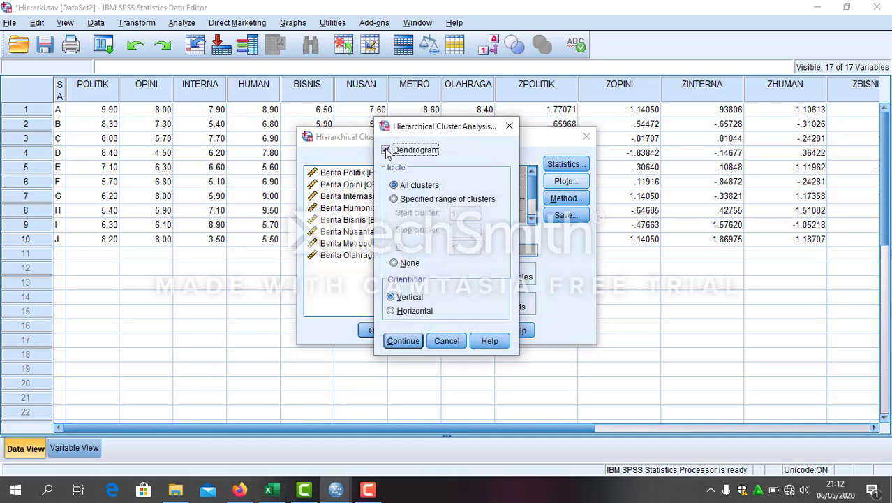
left_click(395, 264)
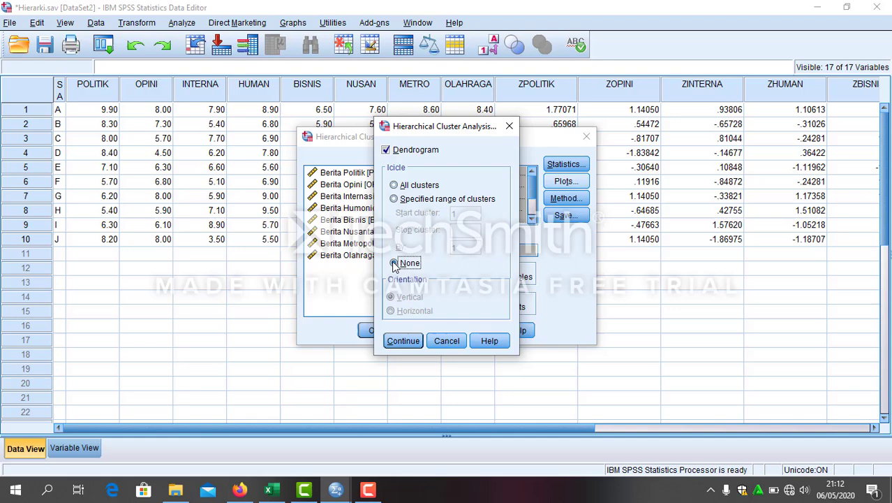
left_click(408, 342)
Standardize the values as Z scores in the clustering method settings.
left_click(567, 199)
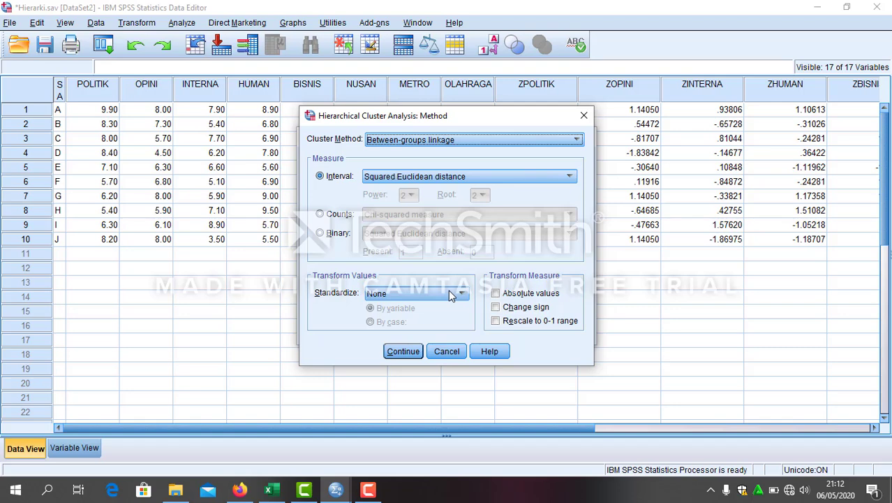
left_click(461, 295)
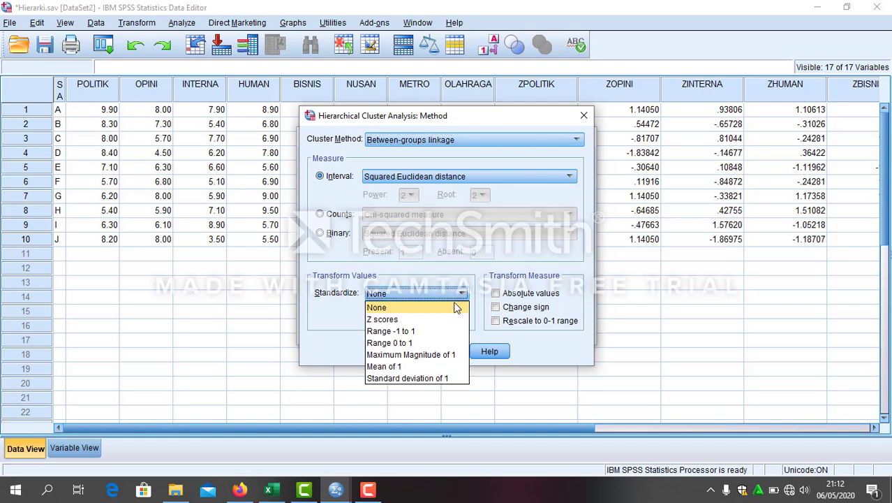
left_click(448, 318)
left_click(403, 352)
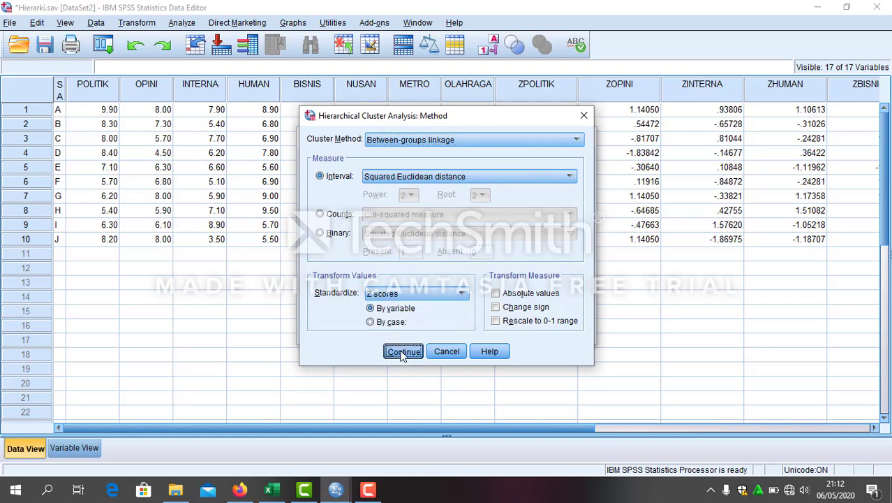
Save cluster membership as new variables for a range of 2 to 4 clusters and run the hierarchical analysis.
left_click(566, 215)
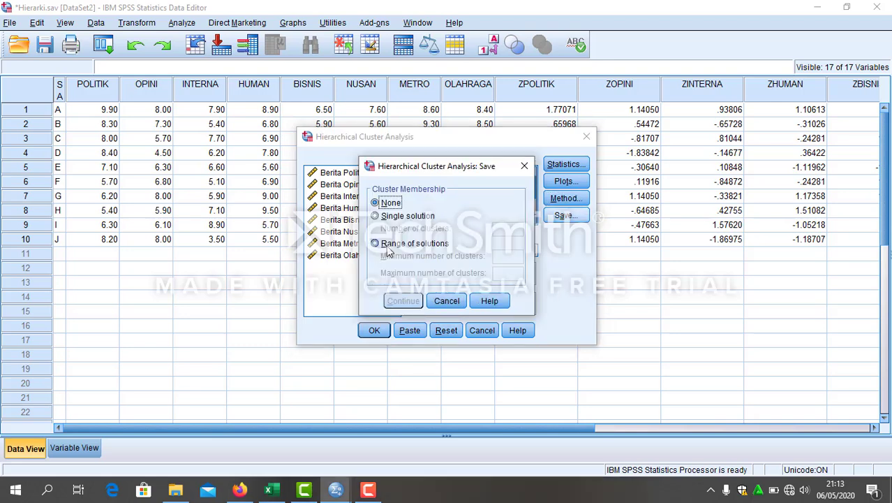
left_click(389, 243)
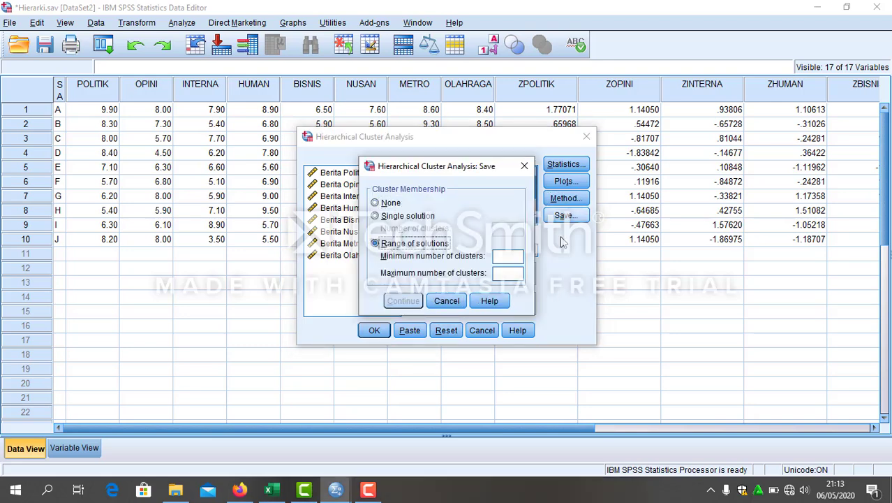
left_click(506, 258)
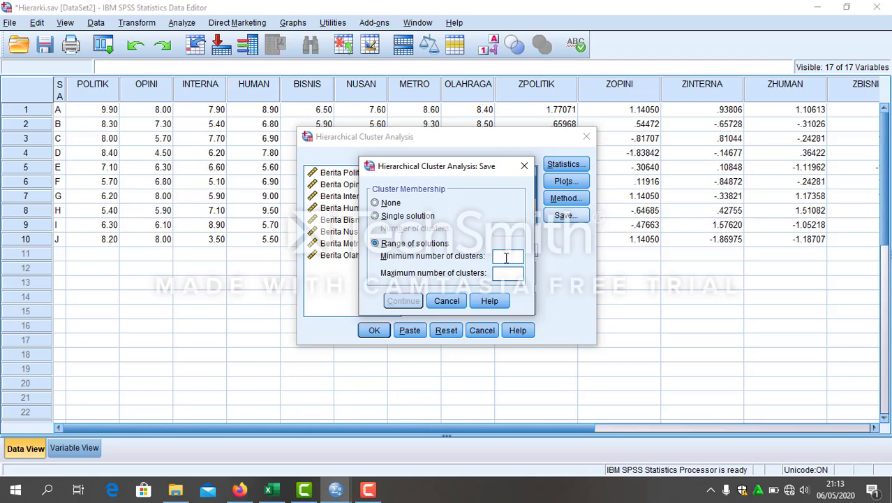
type("2")
left_click(506, 273)
type("4")
left_click(403, 305)
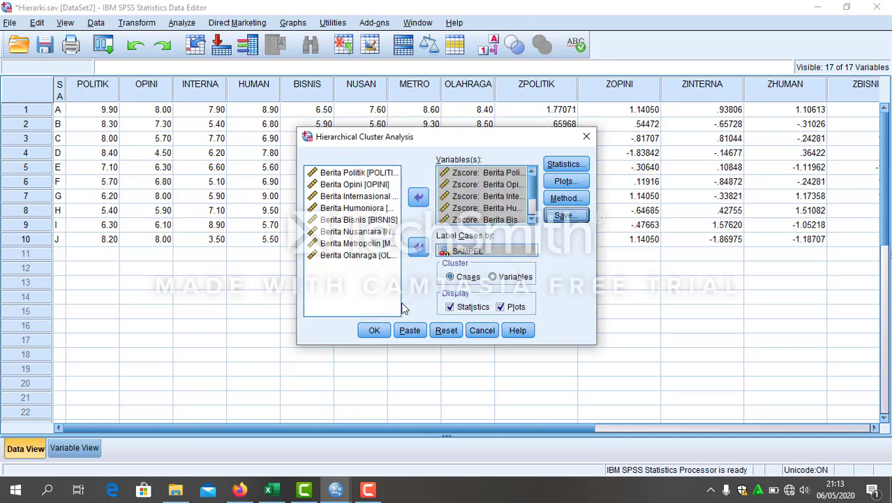
left_click(380, 330)
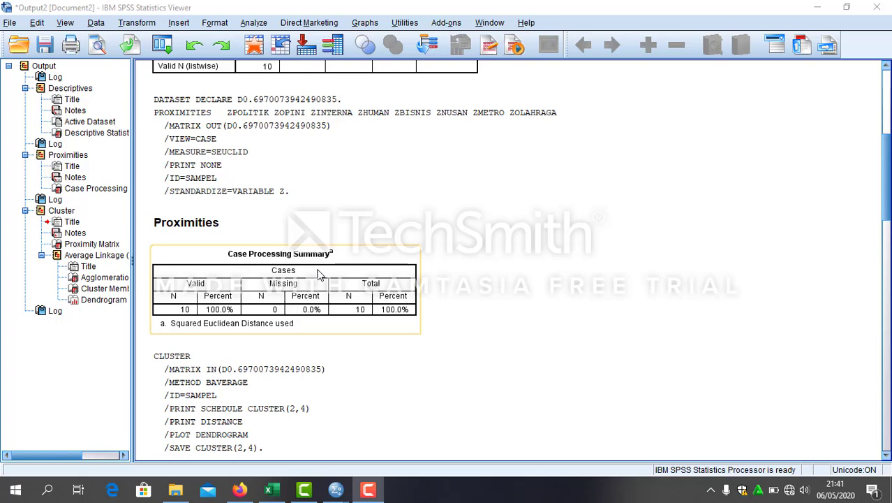
Examine the hierarchical cluster output from the proximity matrix through the agglomeration schedule and cluster membership to the dendrogram.
scroll(319, 274, "down", 5)
left_click(477, 241)
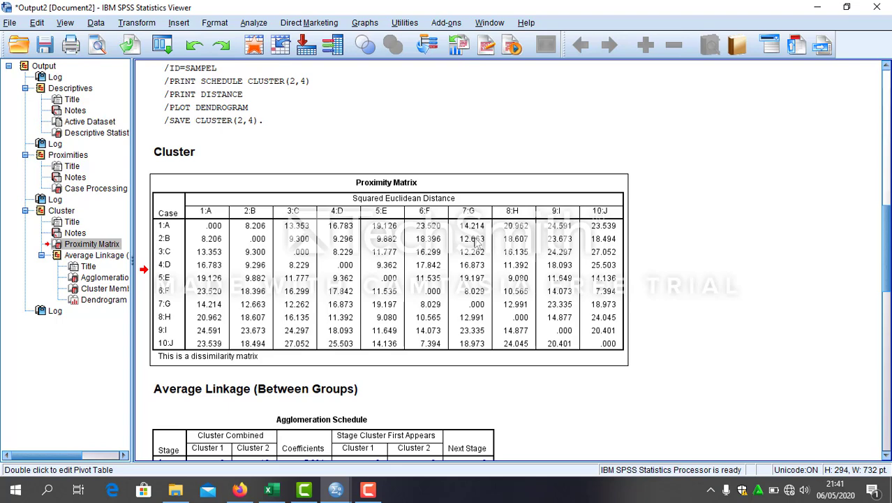
scroll(477, 242, "down", 3)
left_click(407, 283)
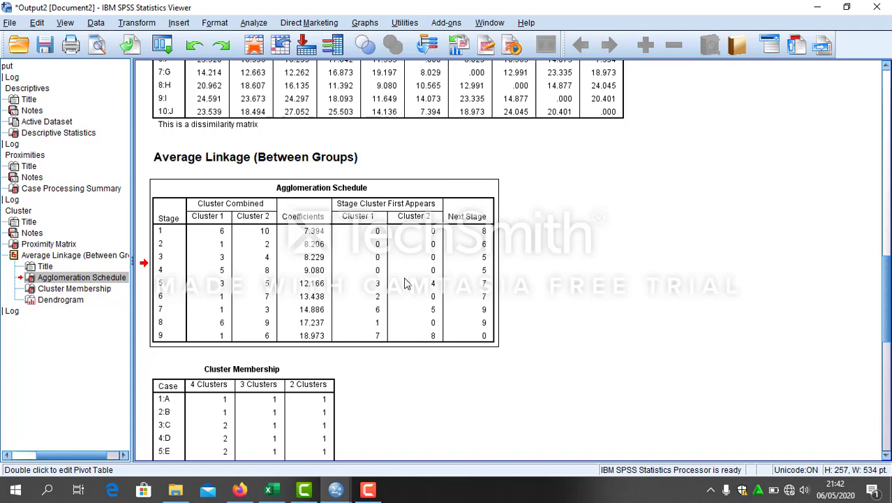
left_click(405, 282)
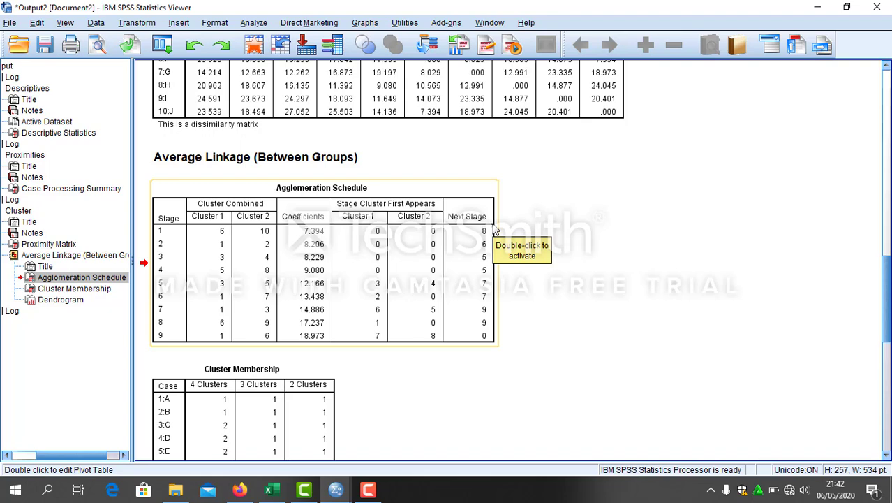
scroll(391, 265, "down", 5)
left_click(275, 239)
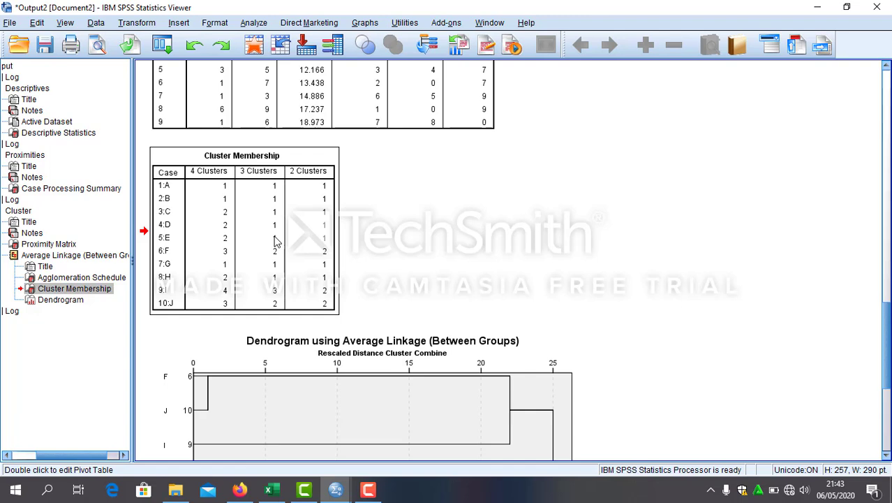
left_click(889, 373)
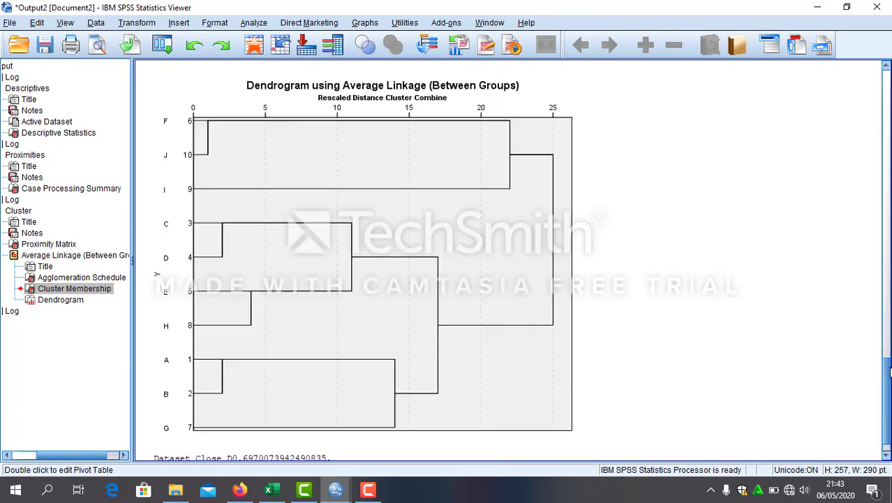